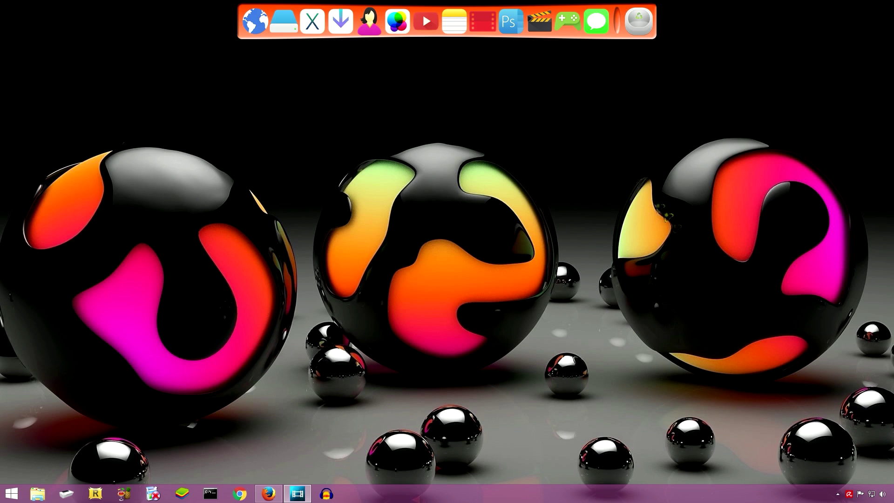
# - Switch to Audacity, record a short mono microphone test, stop it and close the project without saving
pyautogui.click(326, 493)
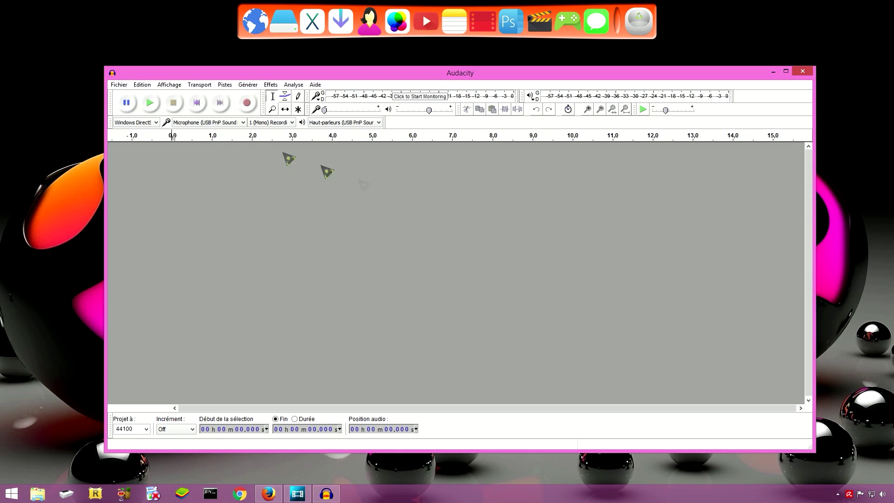
pyautogui.click(247, 104)
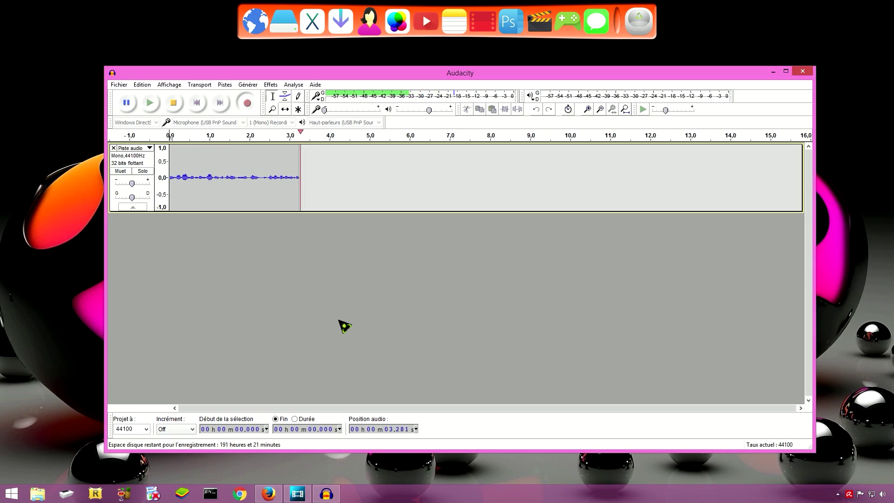
pyautogui.press('space')
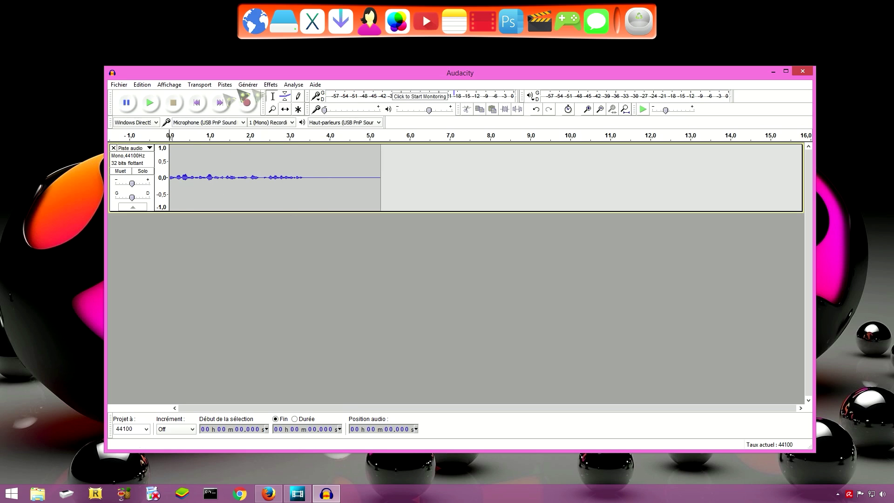
pyautogui.click(804, 71)
pyautogui.click(450, 278)
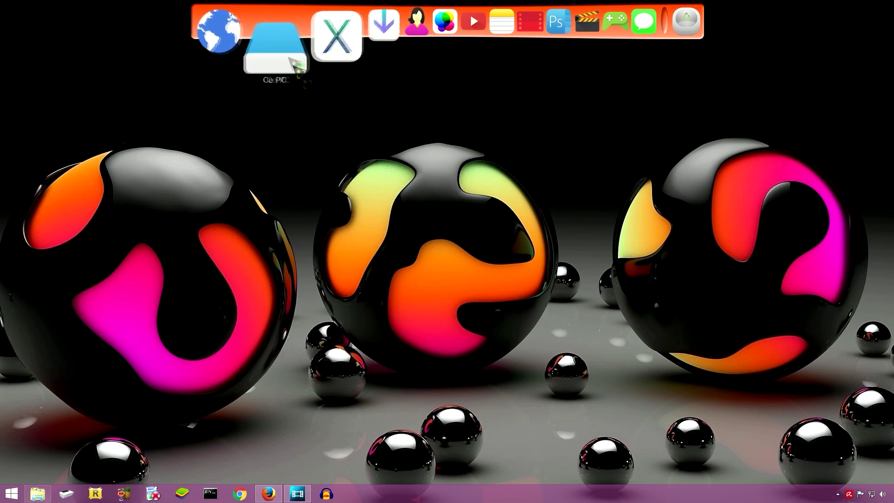
# - Browse to the Action!\Video folder on drive C: and select the test video
pyautogui.click(292, 60)
pyautogui.click(347, 205)
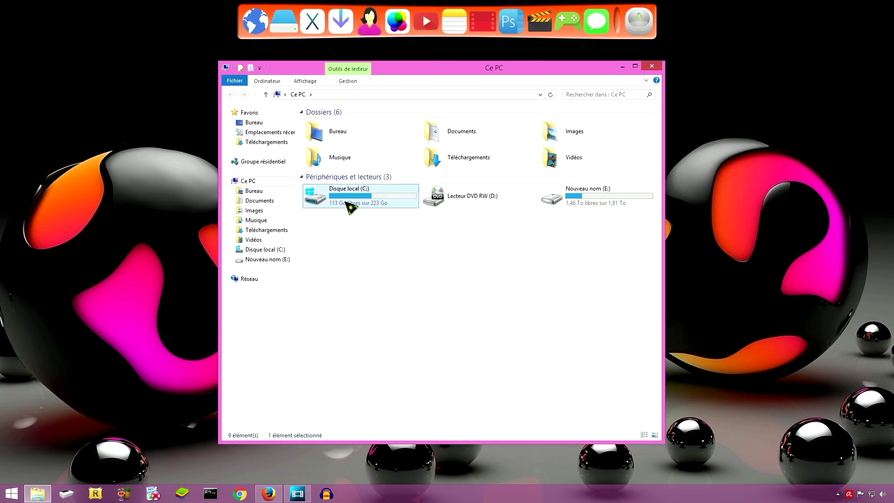
pyautogui.doubleClick(348, 205)
pyautogui.doubleClick(330, 275)
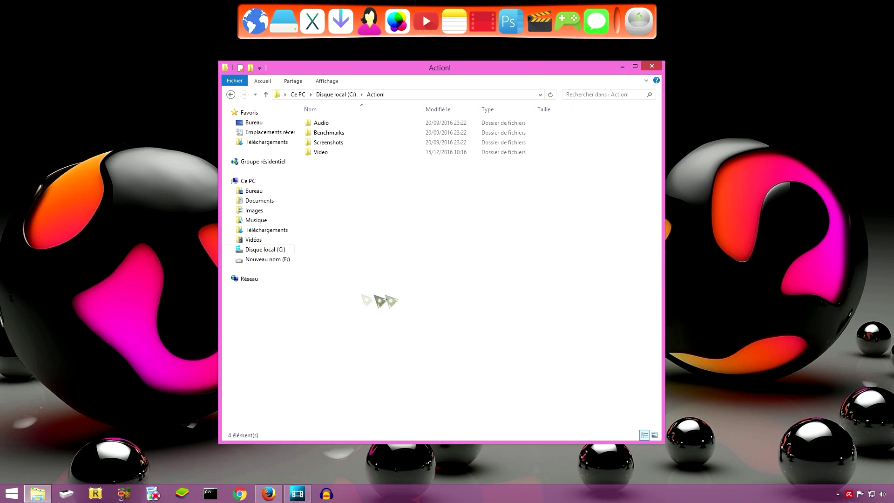
pyautogui.doubleClick(331, 157)
pyautogui.click(339, 158)
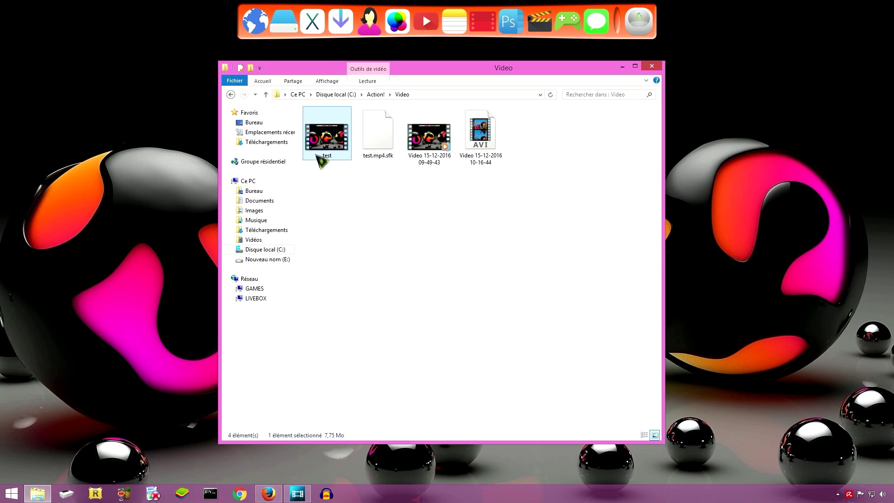
# - Switch to Movie Studio Platinum, place the test video at the start of the timeline and close the folder window
pyautogui.click(483, 21)
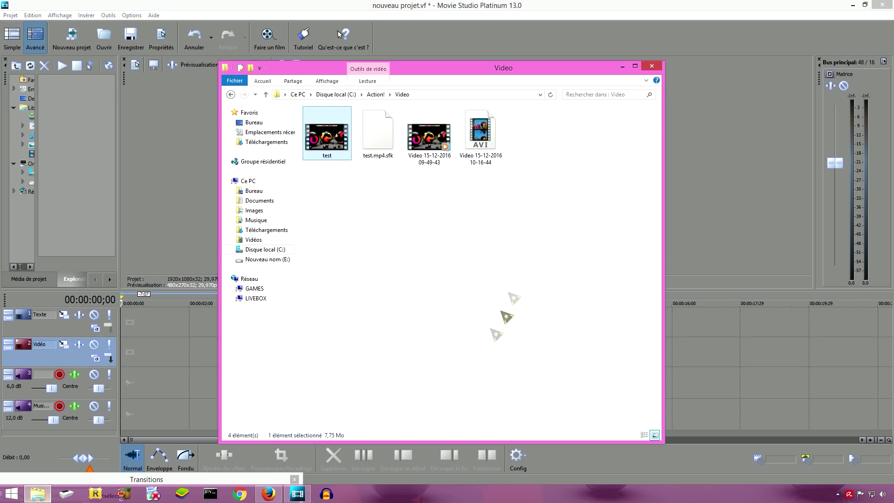
pyautogui.moveTo(425, 74); pyautogui.dragTo(696, 77)
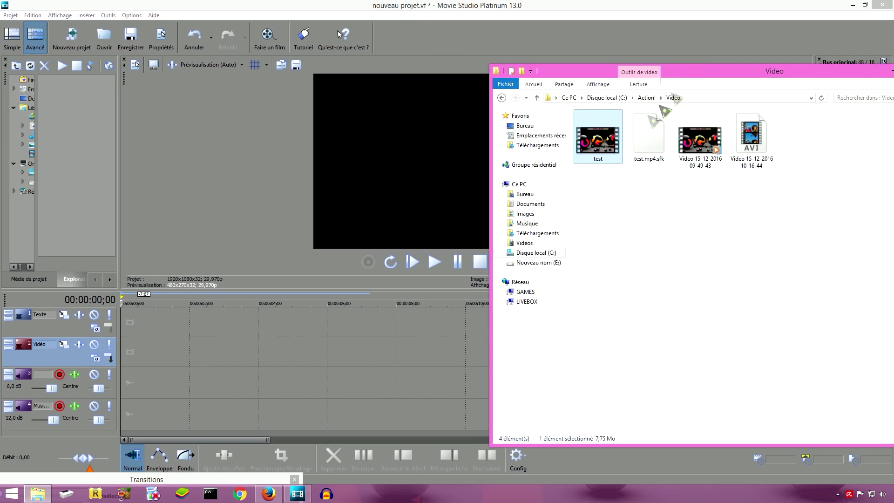
pyautogui.moveTo(413, 343); pyautogui.dragTo(302, 350)
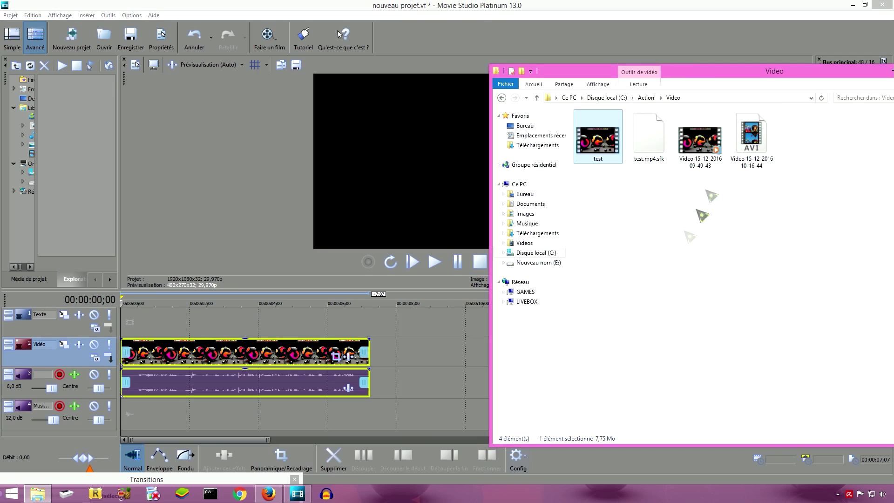
pyautogui.moveTo(795, 79); pyautogui.dragTo(679, 68)
pyautogui.click(802, 68)
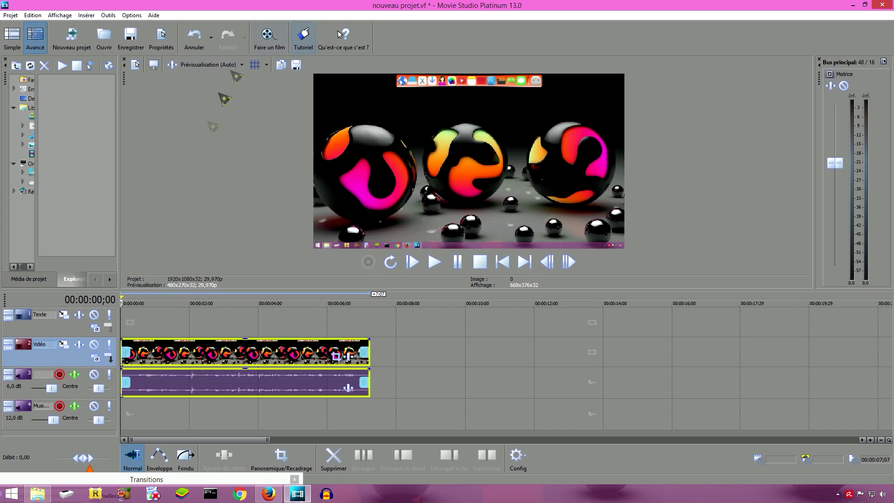
# - Select the test clip's audio event on the timeline, with the cursor at about 00:00:04;15
pyautogui.click(173, 356)
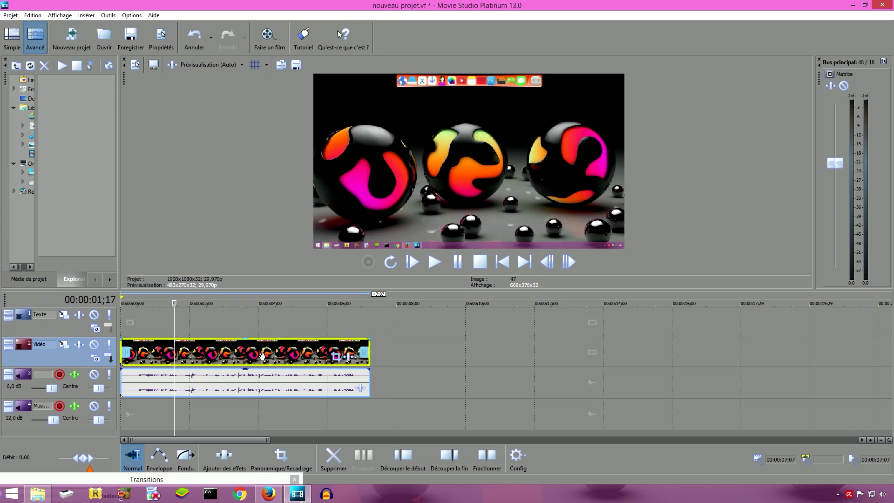
pyautogui.click(214, 385)
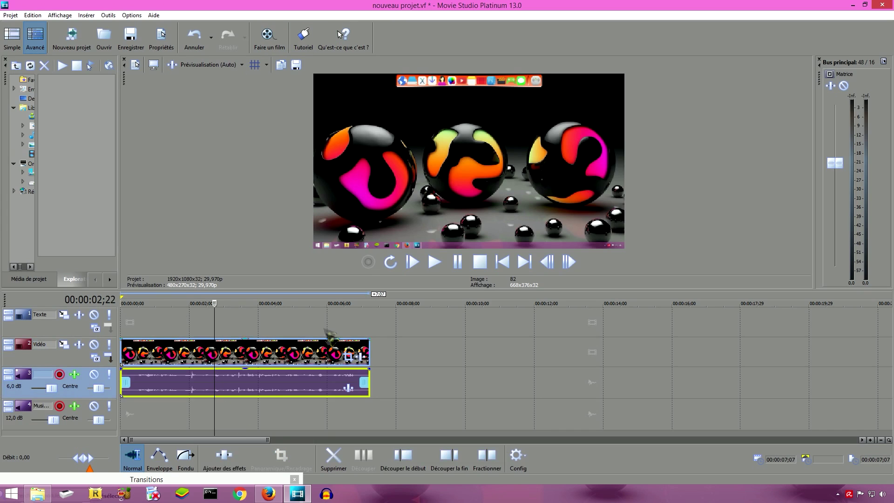
pyautogui.click(274, 384)
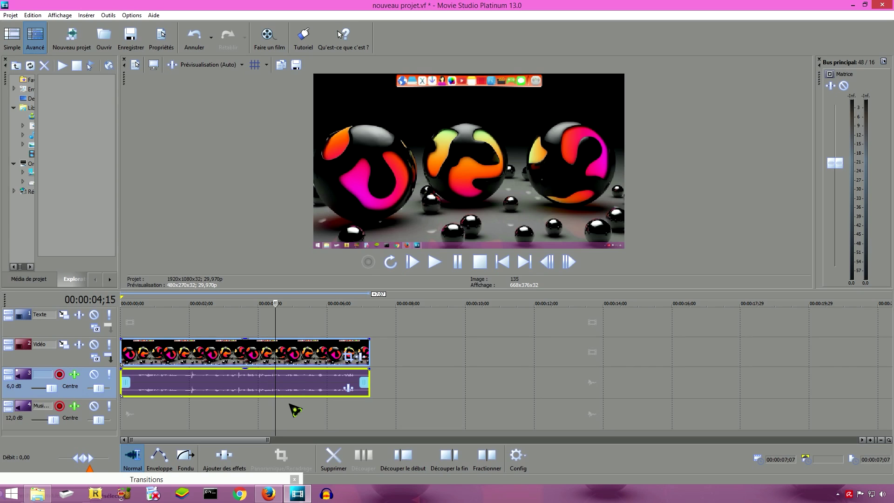
# - Switch to Firefox, view the SourceForge download page for Audacity from audacity.fr, and minimize the browser
pyautogui.click(268, 494)
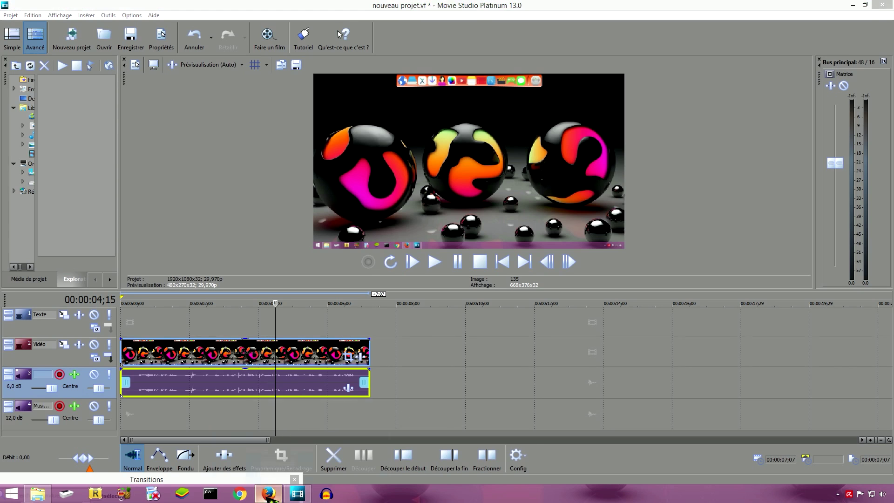
pyautogui.click(409, 133)
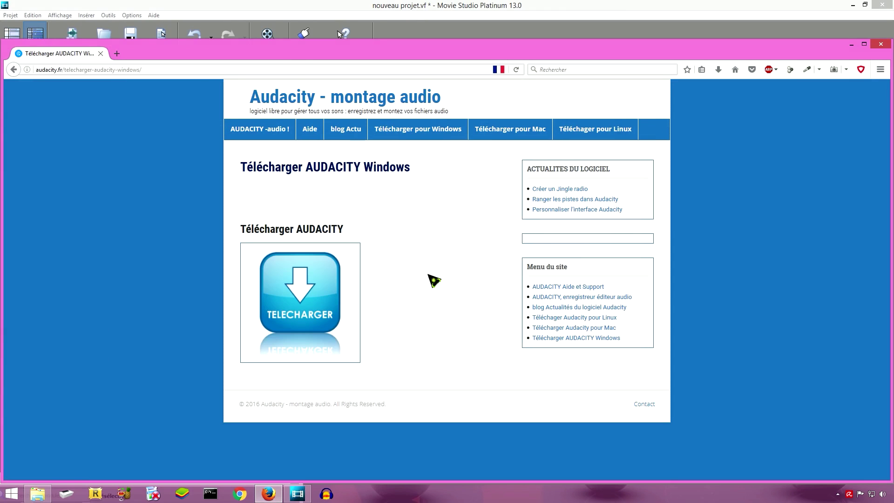
pyautogui.click(308, 311)
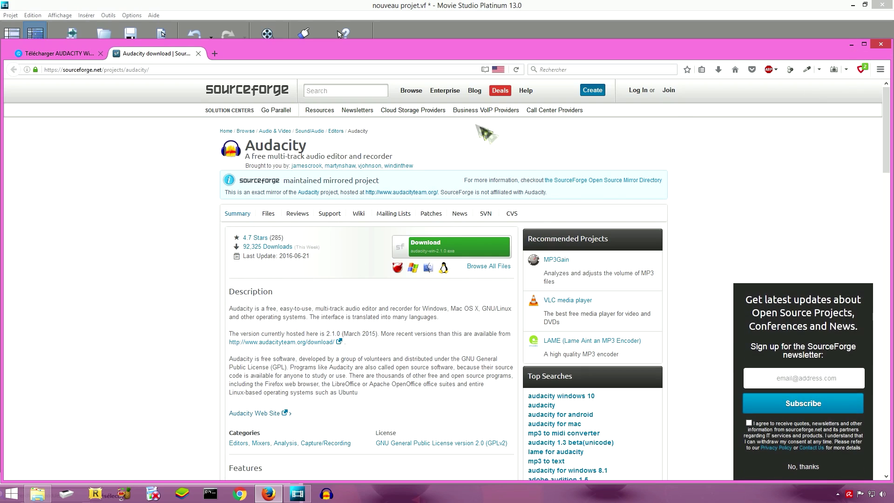
pyautogui.click(851, 44)
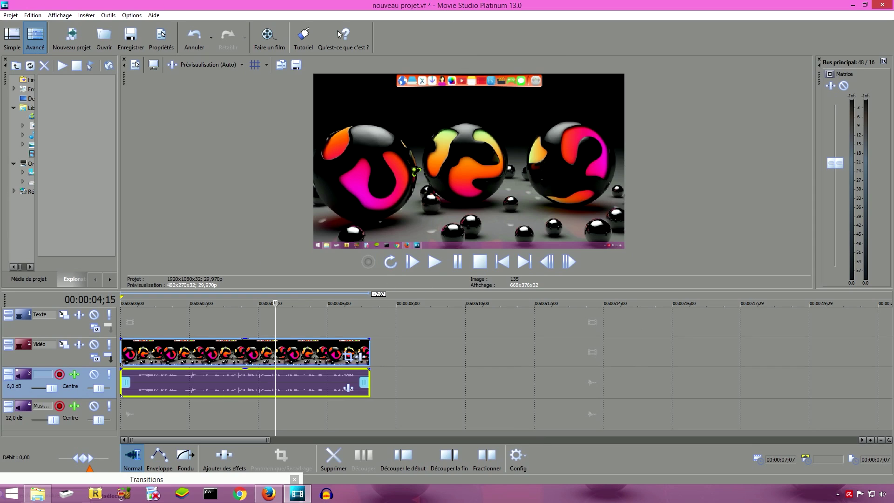
# - Open Movie Studio's audio preferences and the file browser for the preferred audio editor
pyautogui.click(131, 15)
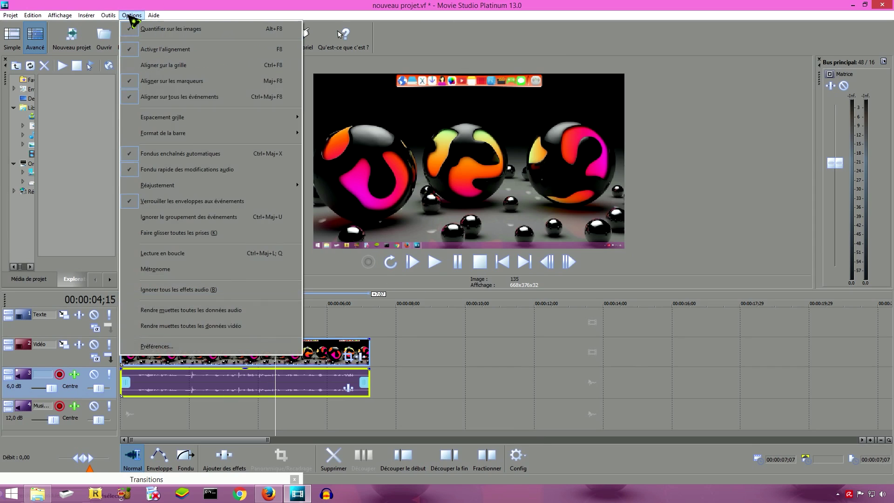
pyautogui.click(157, 346)
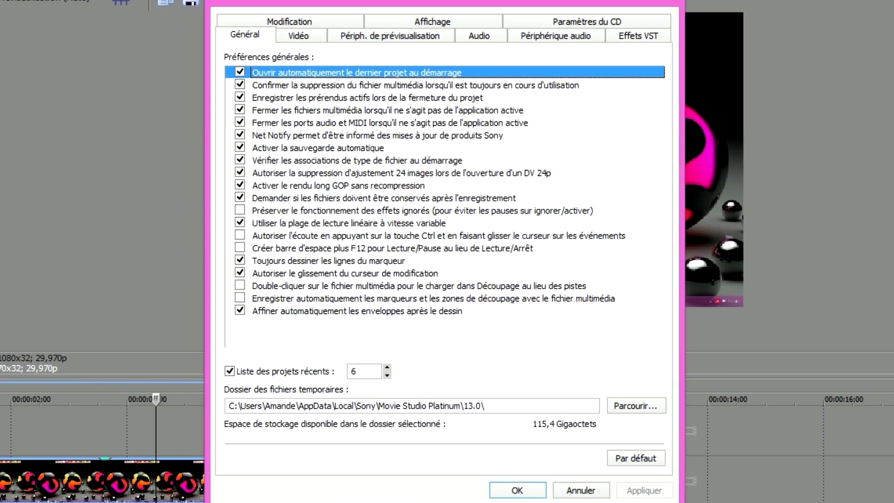
pyautogui.click(480, 36)
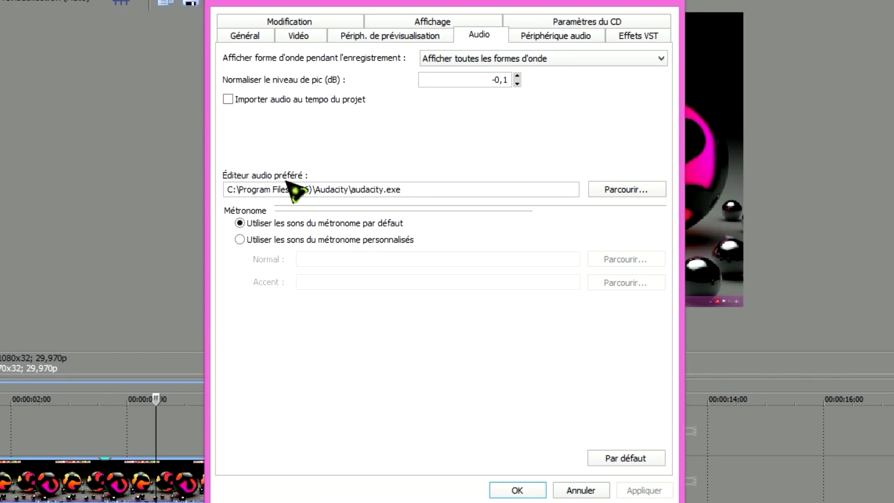
pyautogui.click(628, 192)
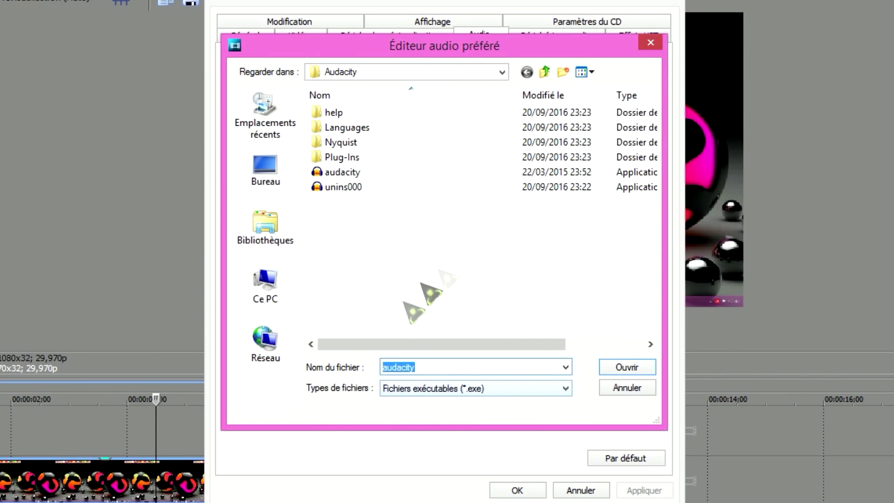
# - Locate the audacity executable in C:\Program Files (x86)\Audacity, close the file browser and confirm the preferences
pyautogui.click(273, 177)
pyautogui.click(273, 298)
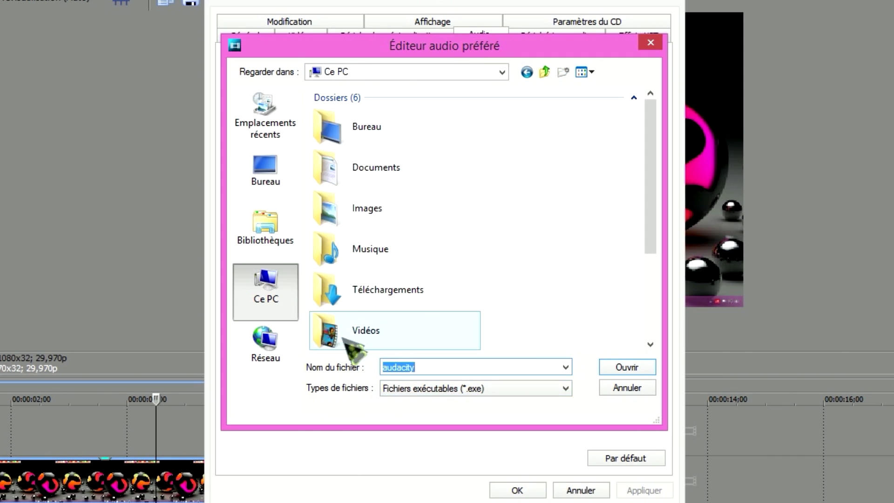
pyautogui.scroll(-3, 408, 314)
pyautogui.doubleClick(417, 234)
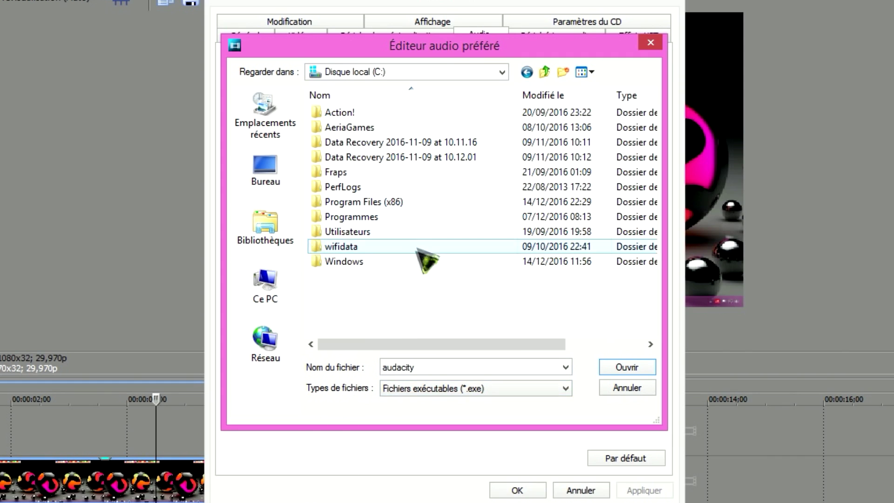
pyautogui.doubleClick(373, 203)
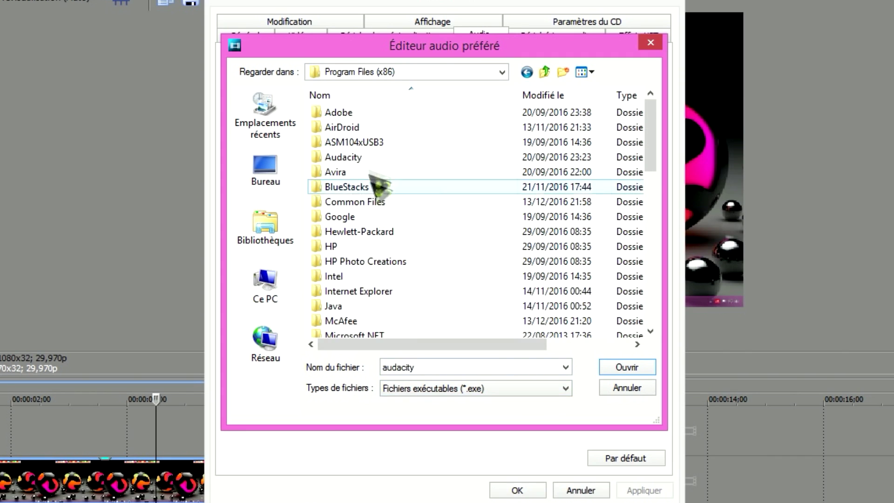
pyautogui.doubleClick(355, 163)
pyautogui.click(529, 177)
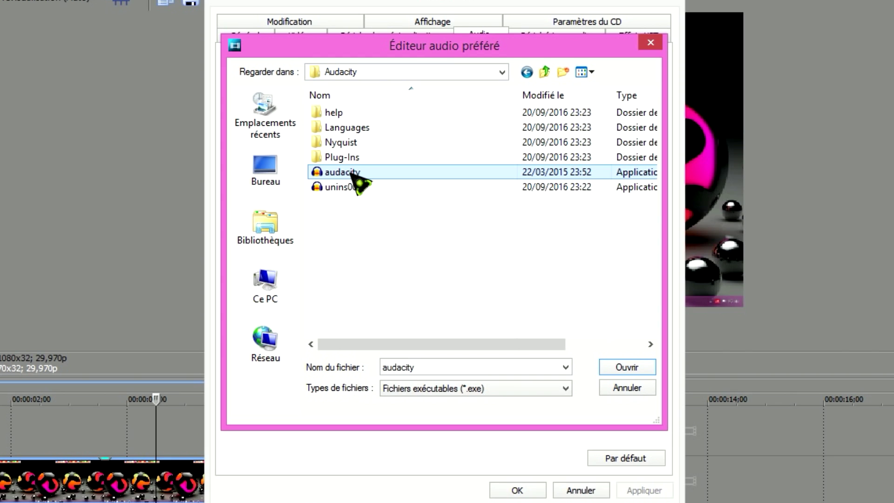
pyautogui.click(651, 43)
pyautogui.click(518, 490)
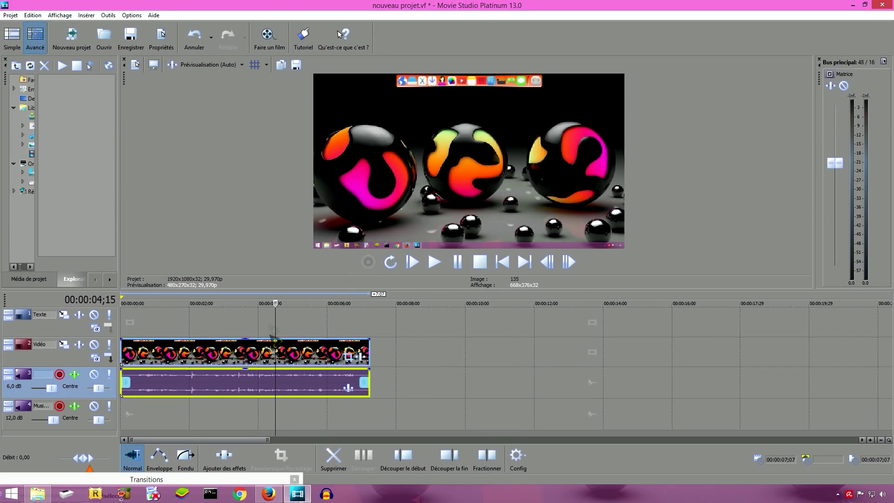
# - Try to open a copy of the clip's audio event in the audio editor and dismiss the message
pyautogui.rightClick(255, 390)
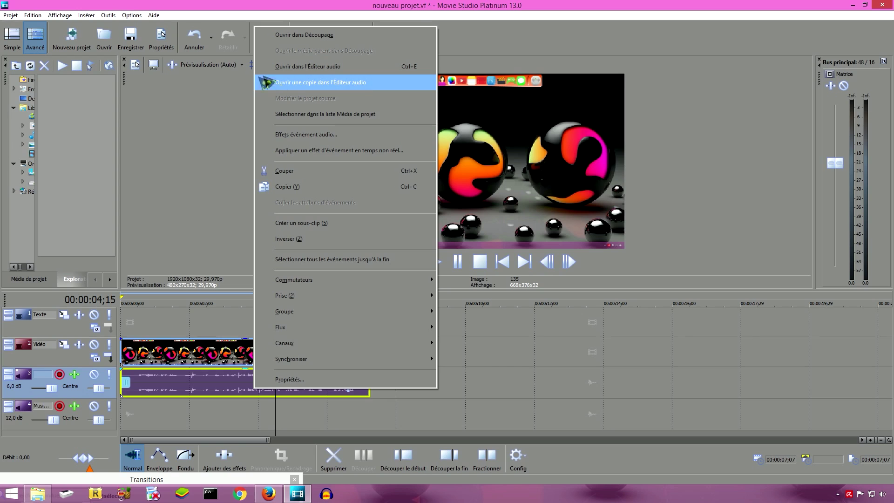
pyautogui.click(344, 86)
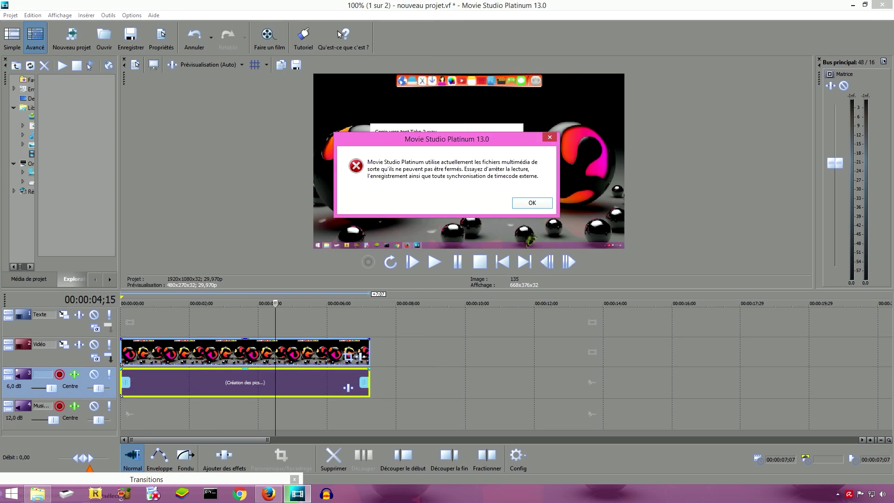
pyautogui.click(532, 202)
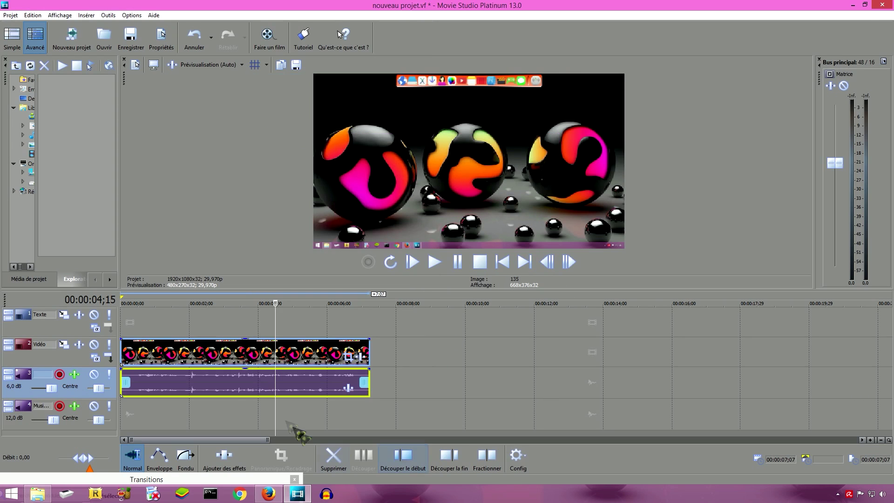
# - Open the clip's audio event in the audio editor, minimize Movie Studio and reposition the Audacity window over the desktop
pyautogui.rightClick(227, 378)
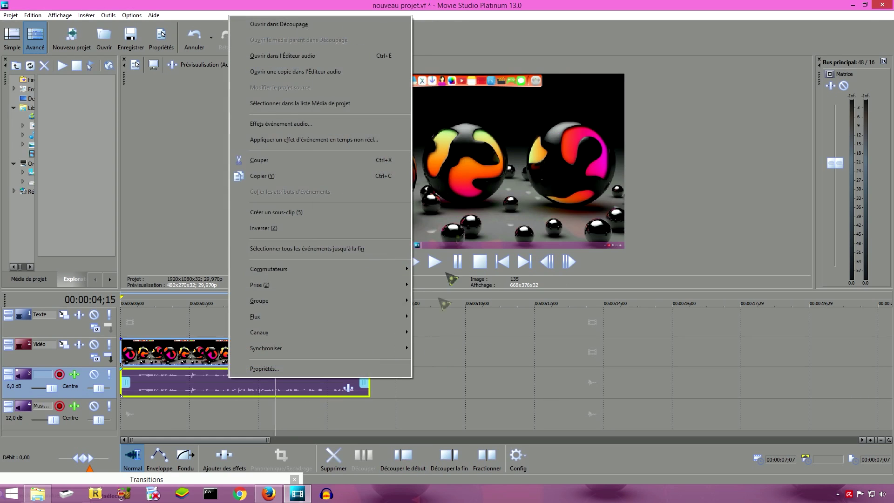
pyautogui.click(290, 58)
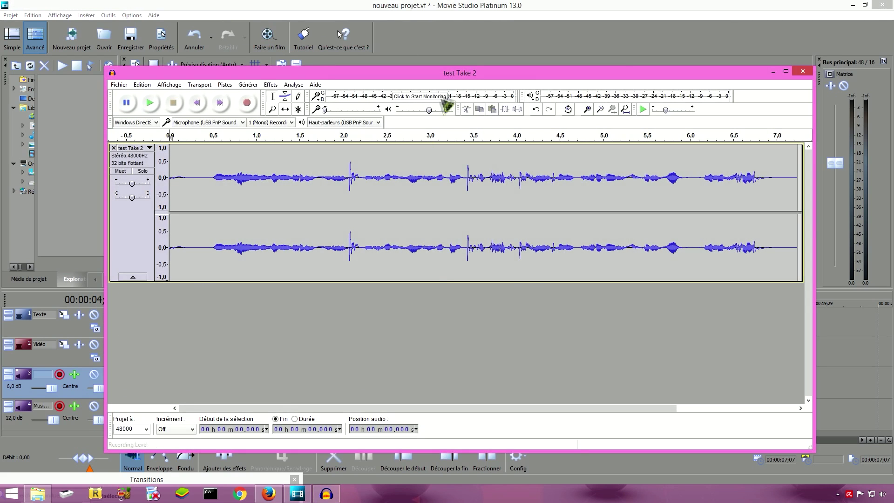
pyautogui.moveTo(456, 70); pyautogui.dragTo(456, 58)
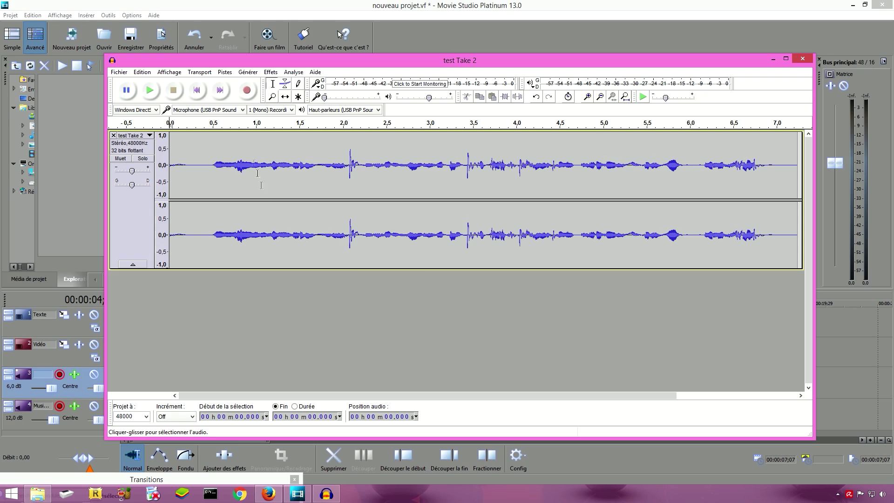
pyautogui.click(853, 5)
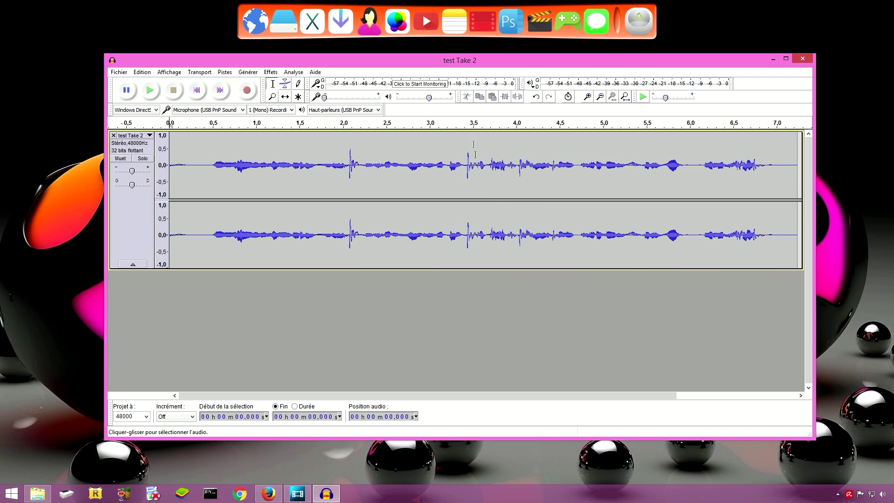
pyautogui.moveTo(480, 68); pyautogui.dragTo(472, 77)
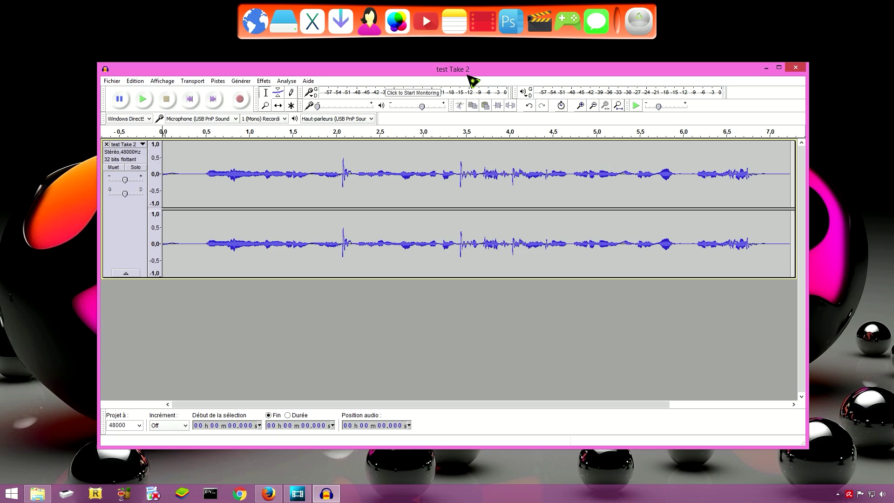
# - Select the audio from about 0.85 to 1.8 seconds and play that section
pyautogui.click(379, 261)
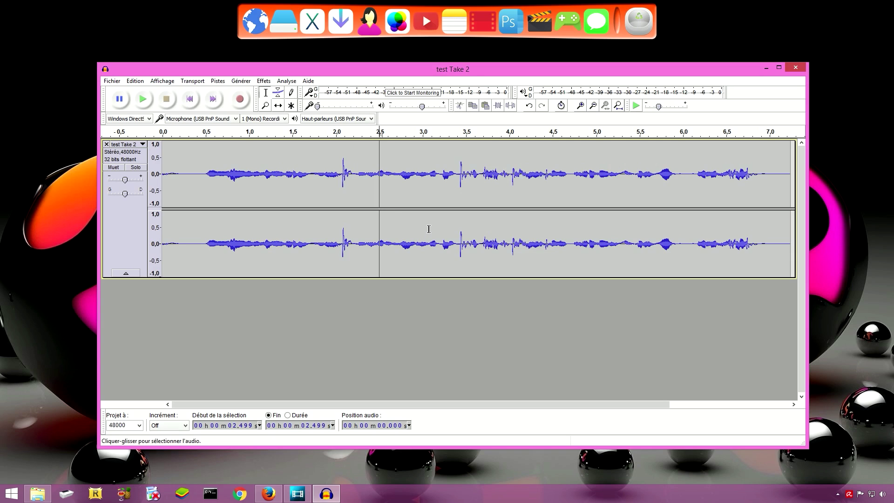
pyautogui.moveTo(236, 167); pyautogui.dragTo(319, 176)
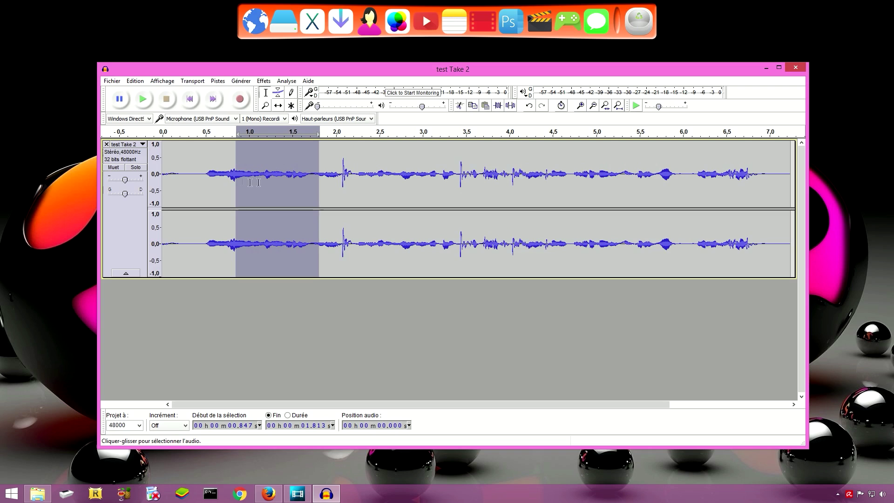
pyautogui.click(141, 99)
# - Select the whole stereo track, play it back and stop playback
pyautogui.click(132, 240)
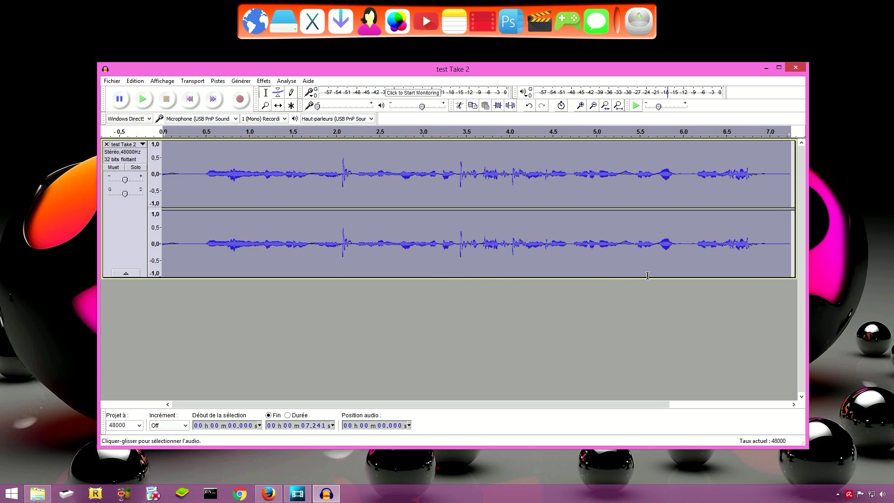
pyautogui.click(143, 99)
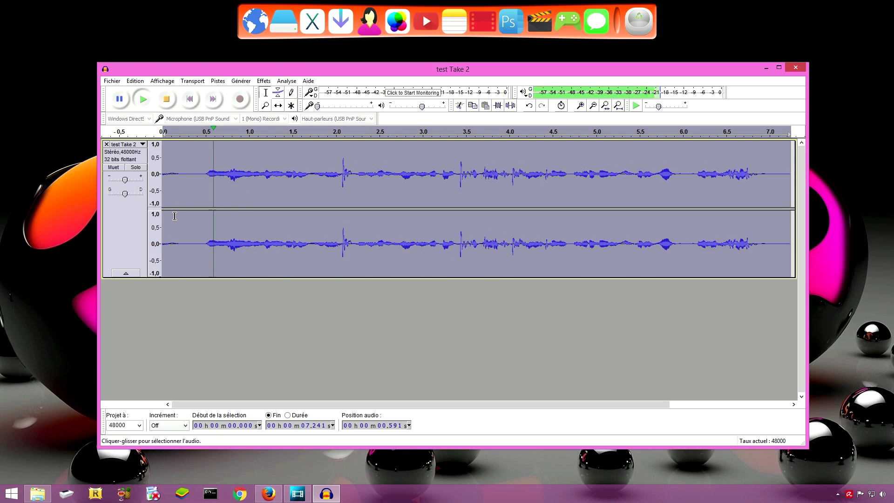
pyautogui.click(170, 99)
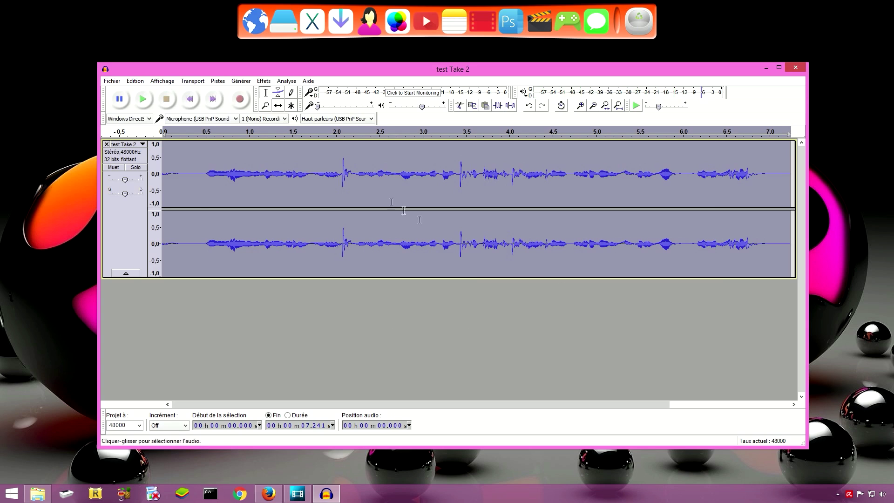
# - Lower the whole track's pitch by 13% with the Change Pitch effect and play back the result
pyautogui.click(263, 82)
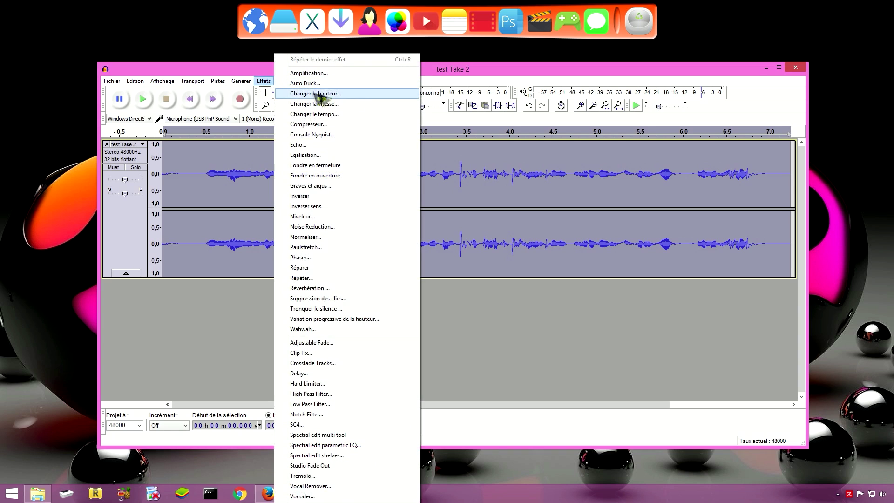
pyautogui.click(333, 94)
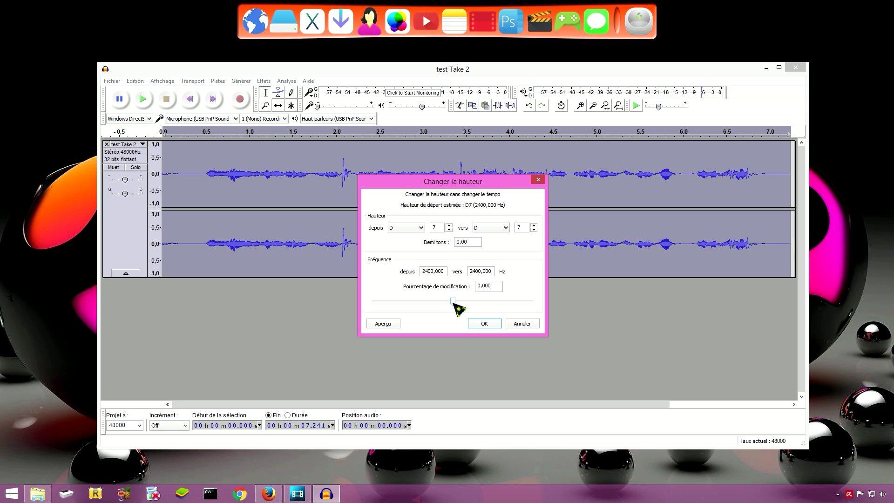
pyautogui.moveTo(453, 302); pyautogui.dragTo(454, 304)
pyautogui.moveTo(465, 300); pyautogui.dragTo(452, 301)
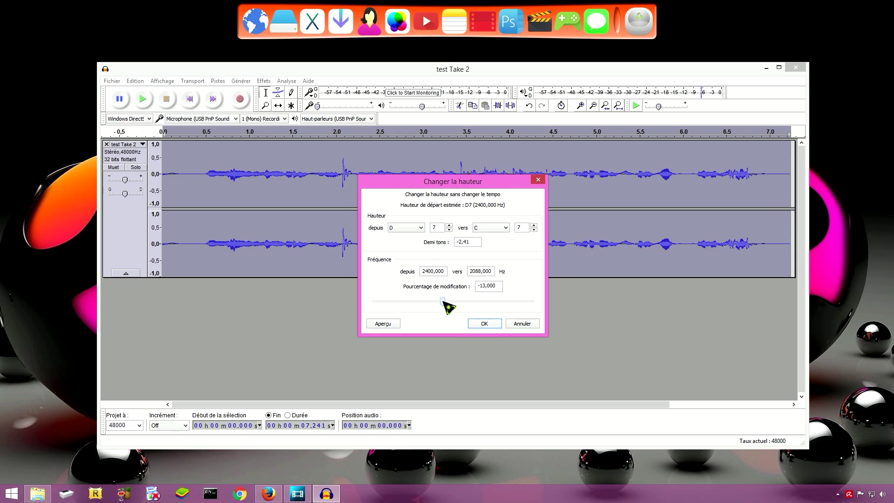
pyautogui.click(484, 323)
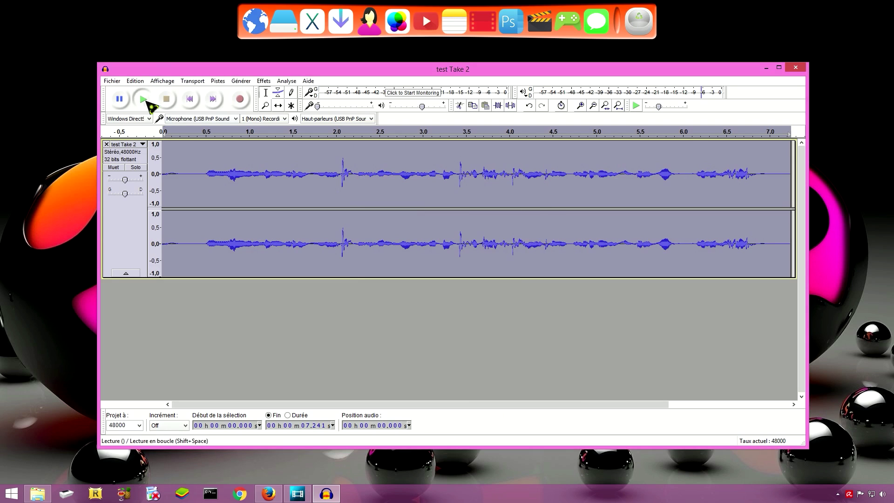
pyautogui.click(143, 99)
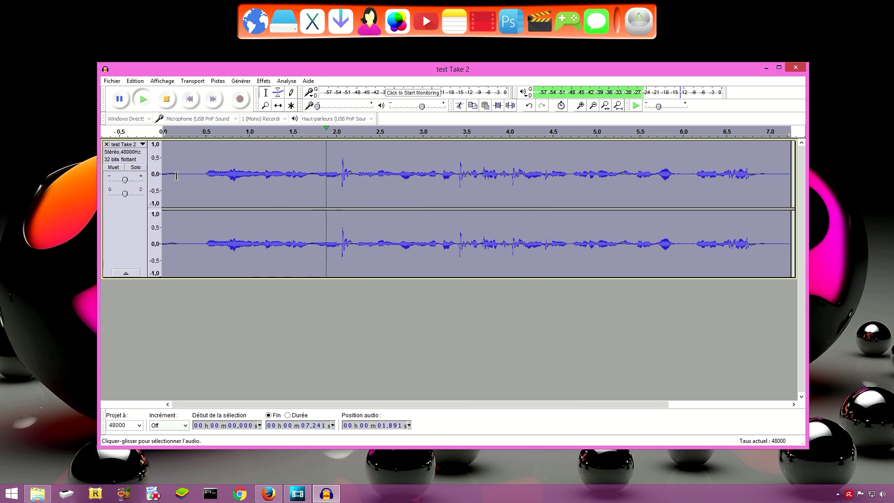
pyautogui.click(175, 102)
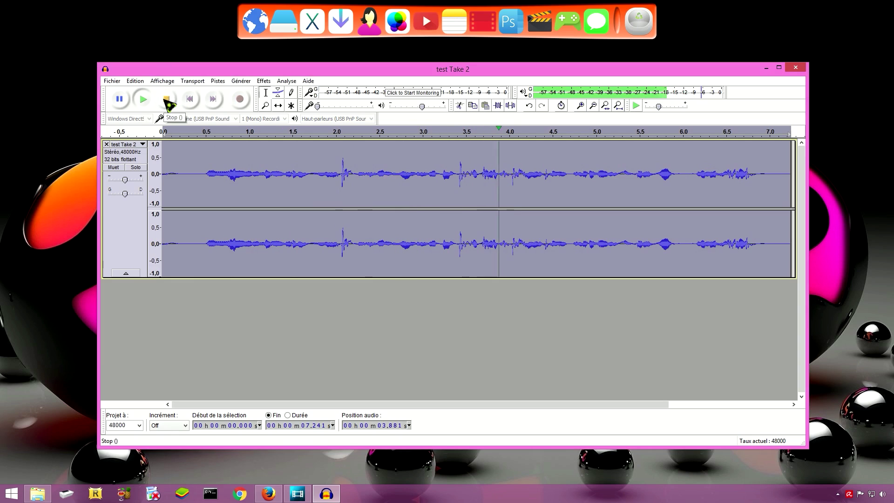
# - Apply Change Pitch to the track again with a change of -30% and listen to the result
pyautogui.click(263, 81)
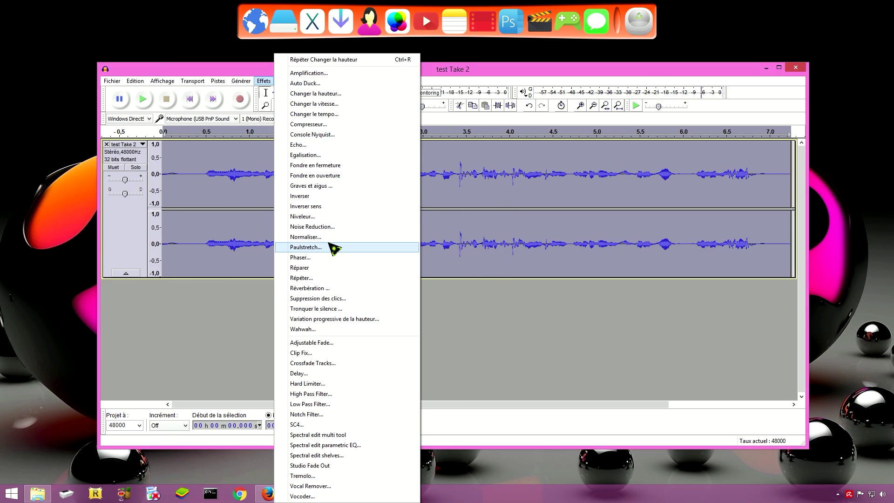
pyautogui.click(338, 94)
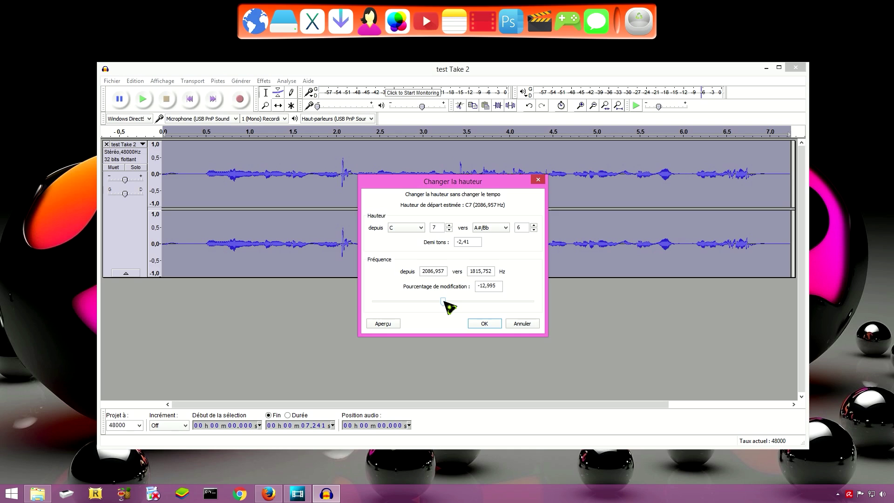
pyautogui.moveTo(441, 302); pyautogui.dragTo(435, 301)
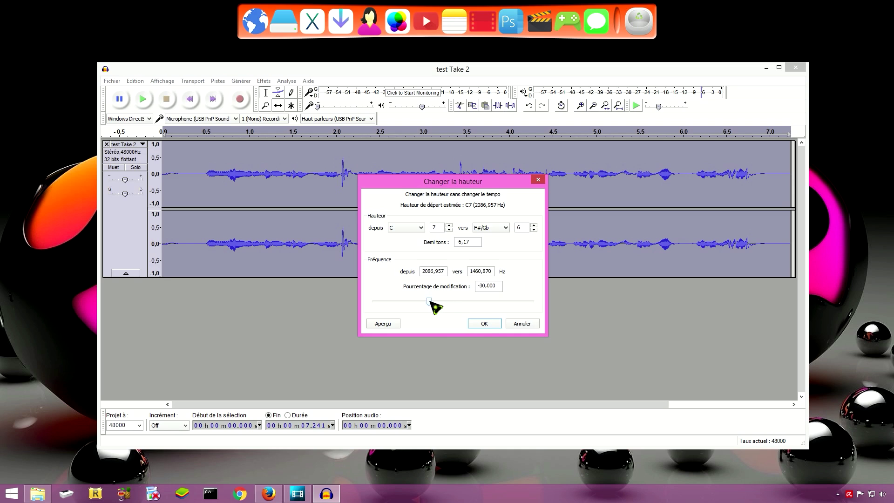
pyautogui.click(484, 324)
pyautogui.click(142, 98)
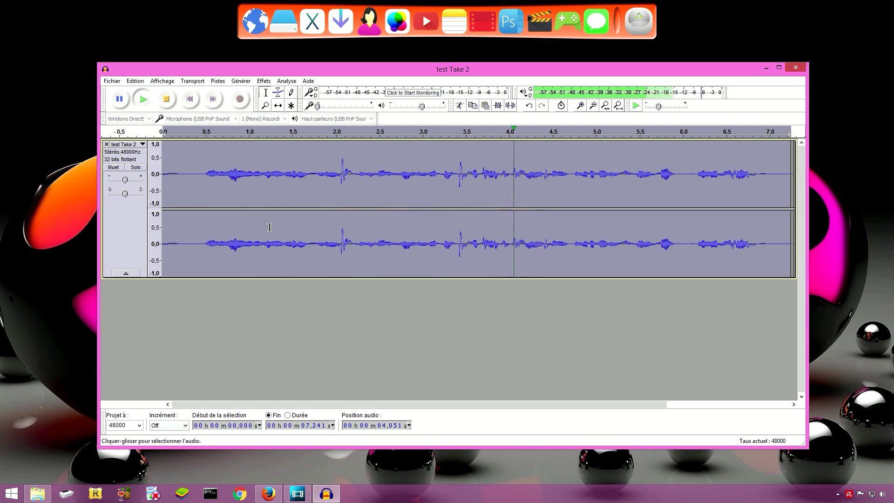
pyautogui.click(167, 100)
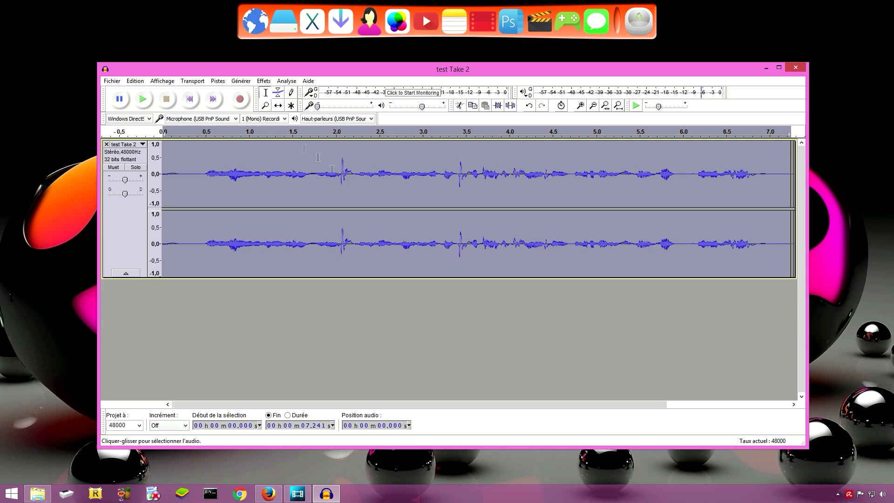
# - Raise the selected track's pitch with the Change Pitch effect and play a short part of it
pyautogui.click(263, 81)
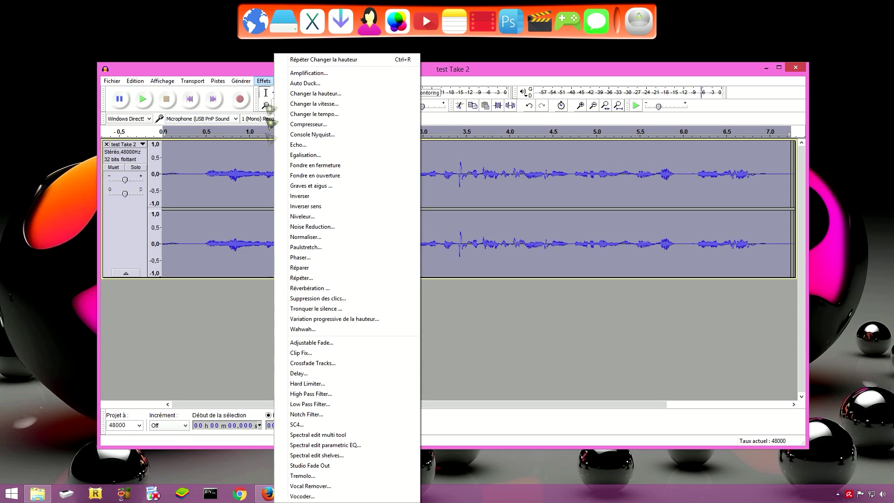
pyautogui.click(316, 93)
pyautogui.moveTo(432, 302); pyautogui.dragTo(464, 303)
pyautogui.click(485, 323)
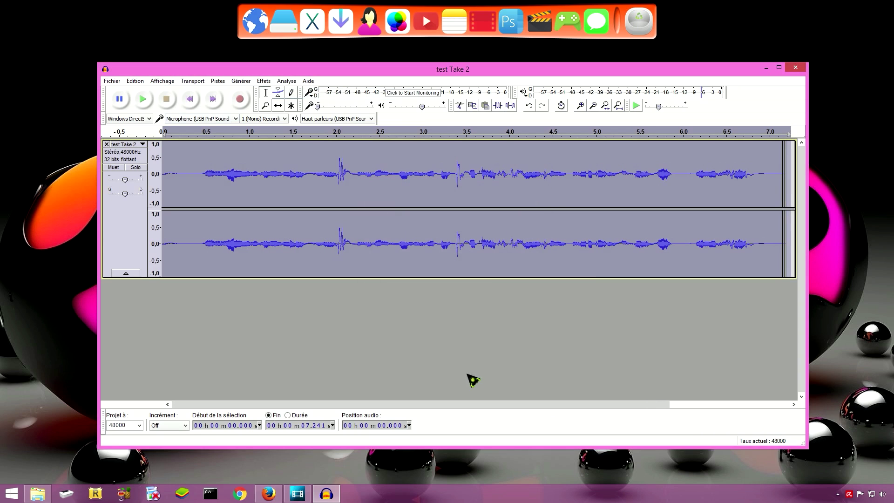
pyautogui.click(143, 99)
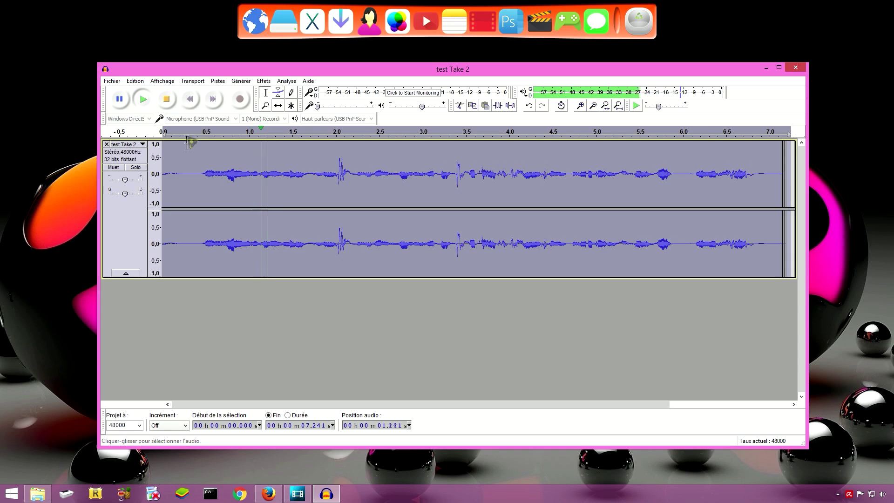
pyautogui.click(169, 99)
# - Apply another Change Pitch effect of -12% to the selected track
pyautogui.click(266, 82)
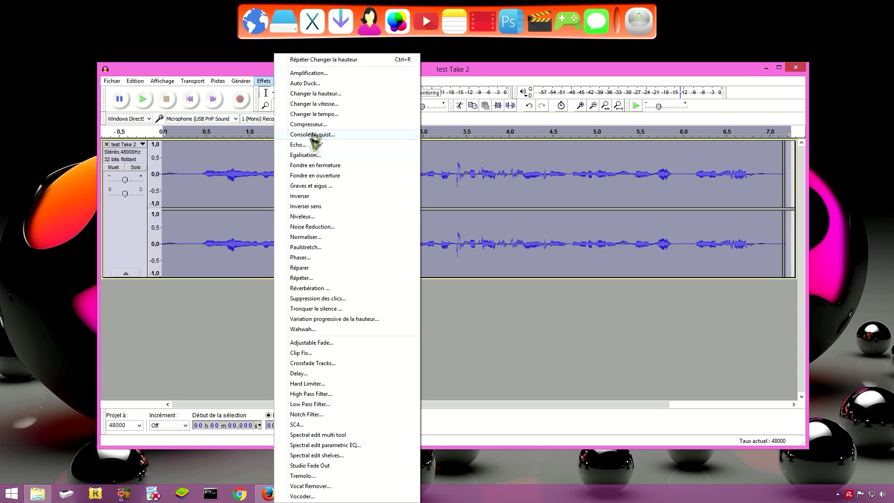
pyautogui.click(313, 92)
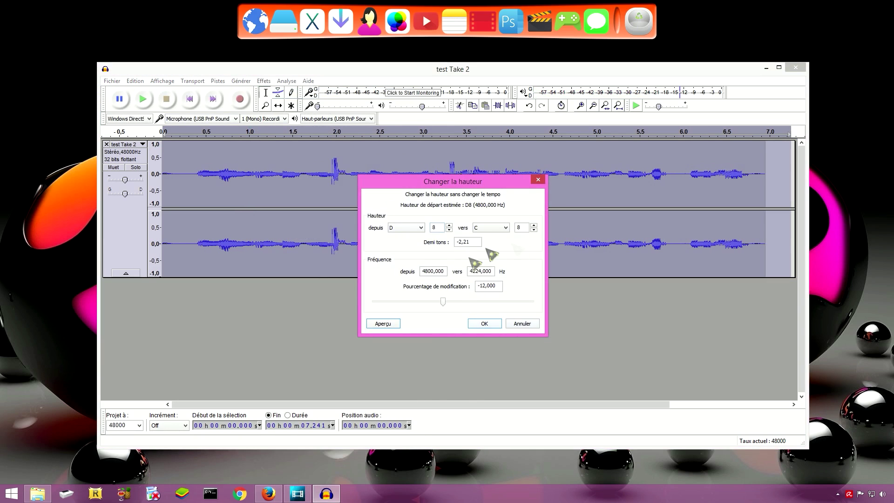
pyautogui.press('Return')
# - Undo all the pitch changes made to the track, one by one, back to the imported audio
pyautogui.click(135, 81)
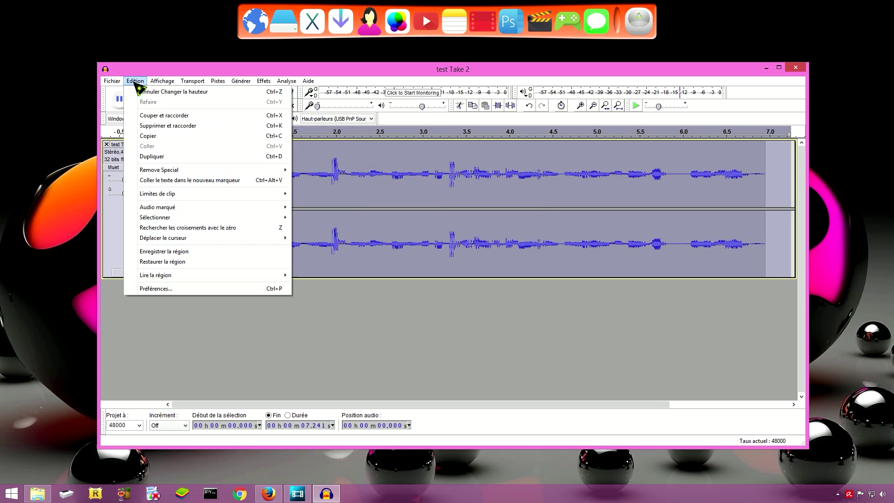
pyautogui.click(186, 92)
pyautogui.click(135, 80)
pyautogui.click(168, 91)
pyautogui.click(135, 82)
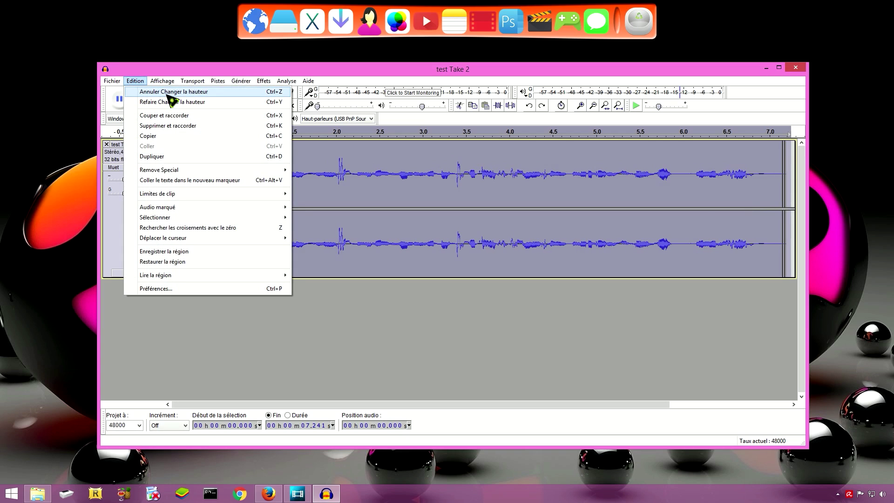
pyautogui.click(168, 92)
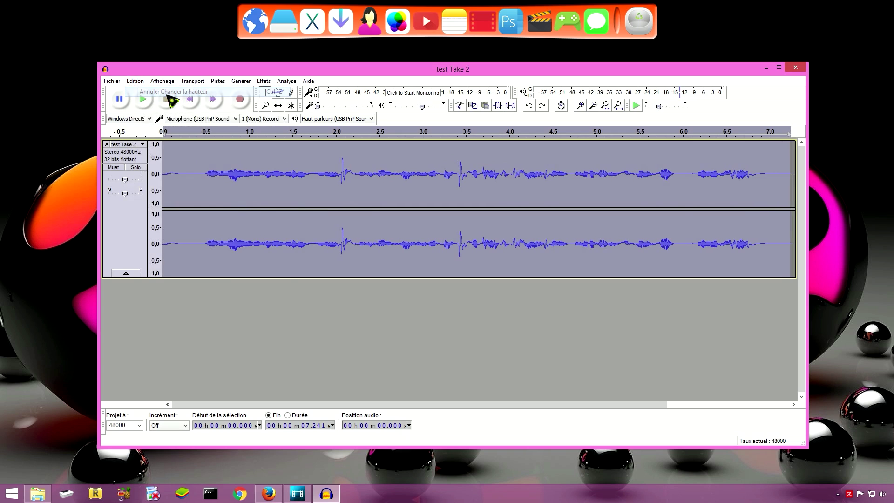
pyautogui.click(135, 82)
pyautogui.click(135, 82)
pyautogui.click(135, 82)
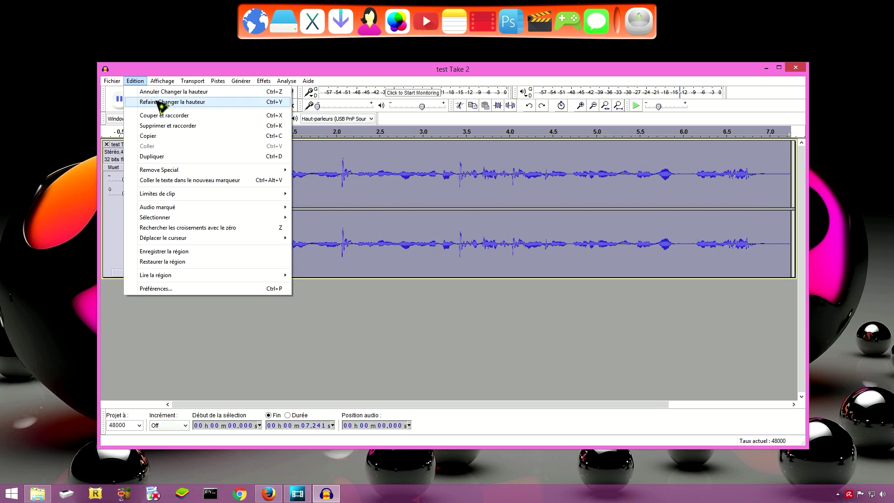
pyautogui.click(135, 83)
pyautogui.click(136, 83)
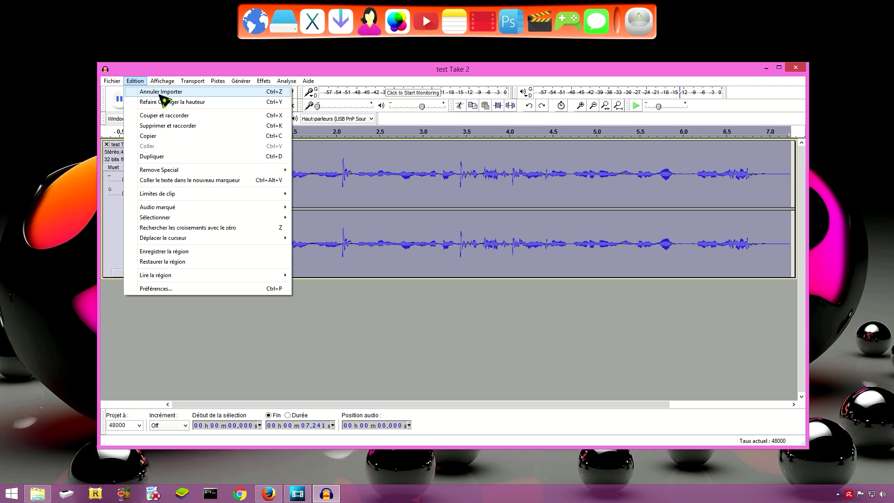
# - Raise the whole track's pitch by 10.290% with Change Pitch, play it back and stop playback
pyautogui.moveTo(218, 82)
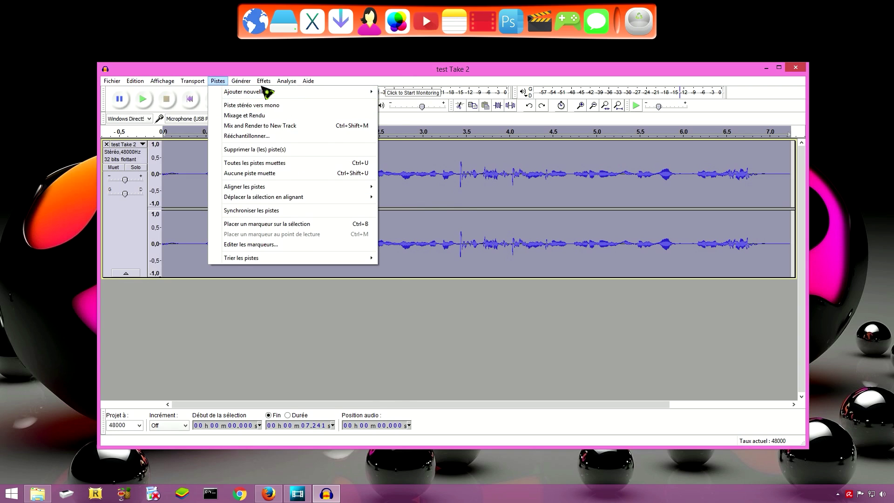
pyautogui.moveTo(264, 81)
pyautogui.click(305, 94)
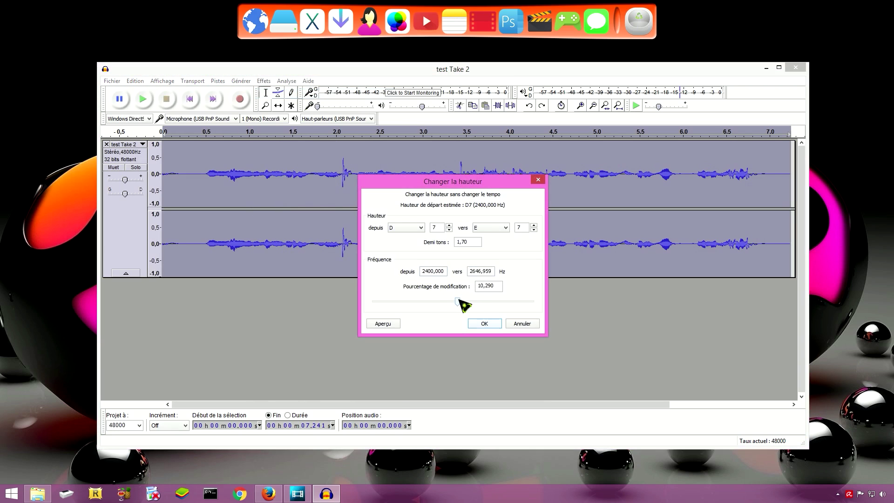
pyautogui.click(484, 324)
pyautogui.press('space')
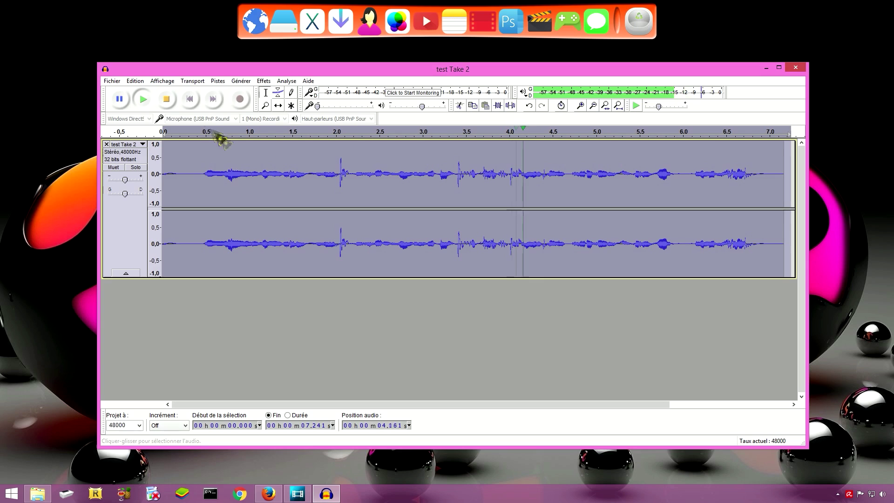
pyautogui.click(168, 101)
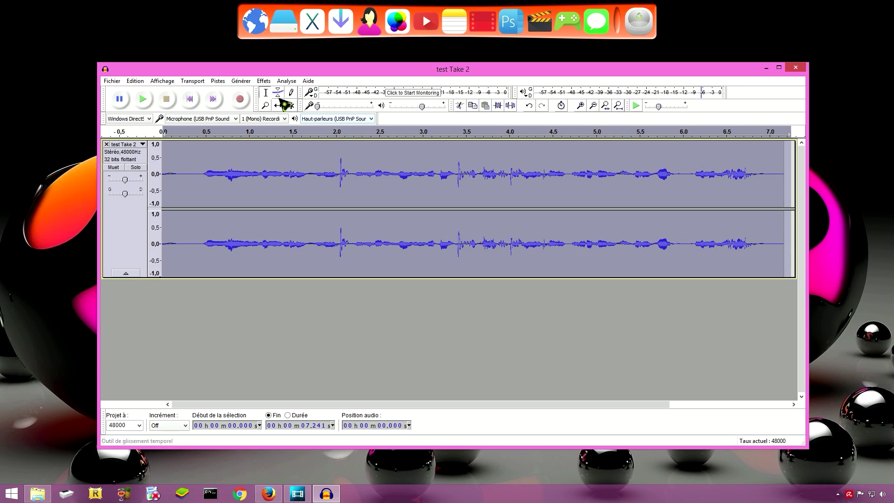
# - Try the Hard Limiter effect on the track and undo the last pitch change
pyautogui.click(263, 82)
pyautogui.click(365, 363)
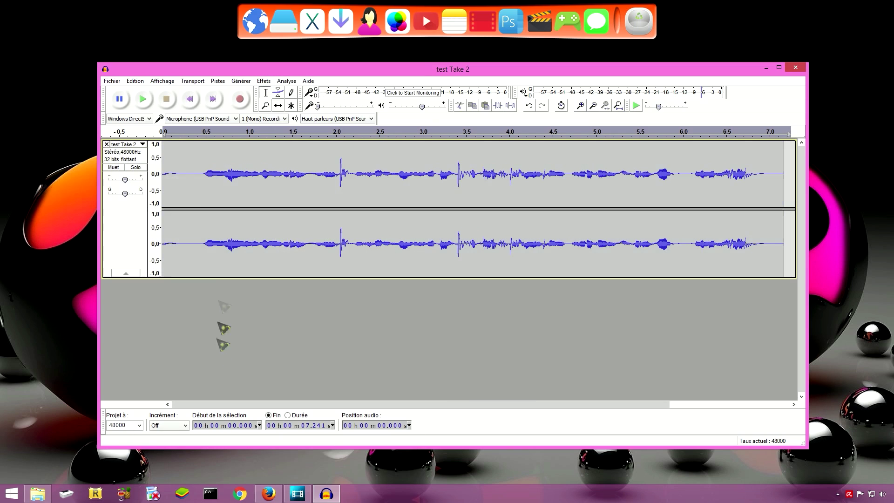
pyautogui.click(135, 81)
pyautogui.click(145, 92)
# - Undo the audio import and redo it to bring the track back
pyautogui.click(135, 81)
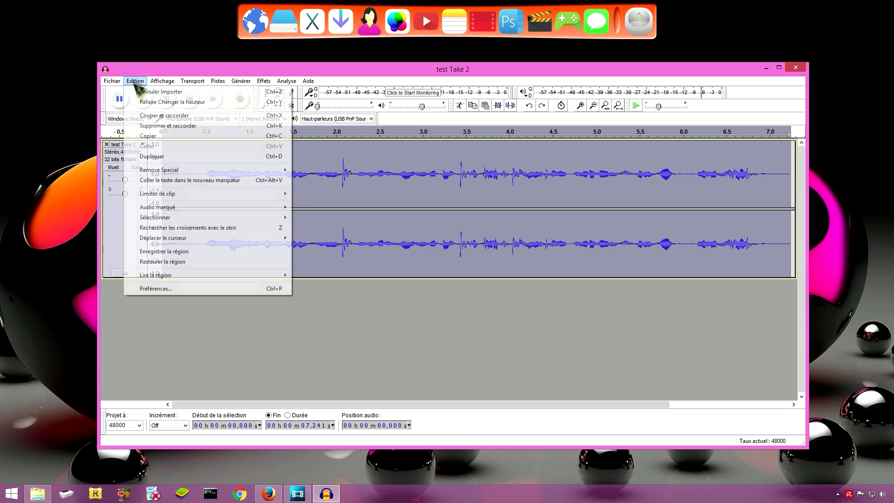
pyautogui.click(145, 92)
pyautogui.click(135, 81)
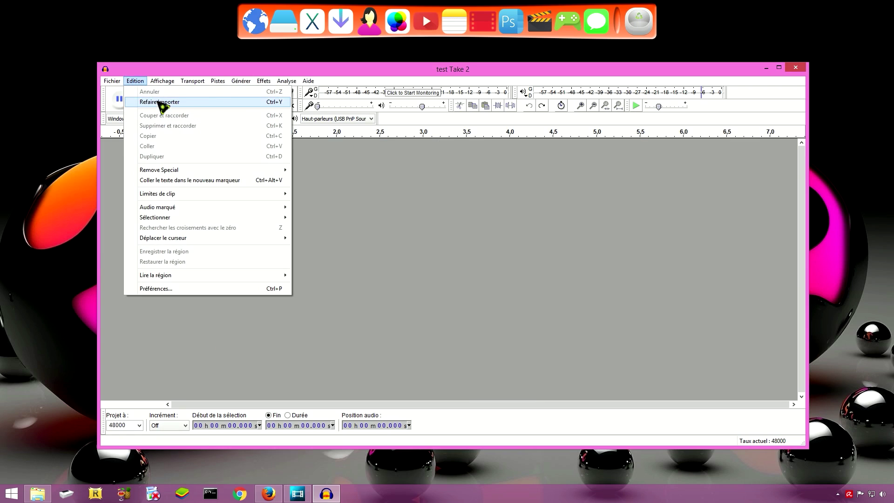
pyautogui.click(153, 100)
# - Preview the Reverb effect on the whole track at its current settings, then close it without applying
pyautogui.click(261, 84)
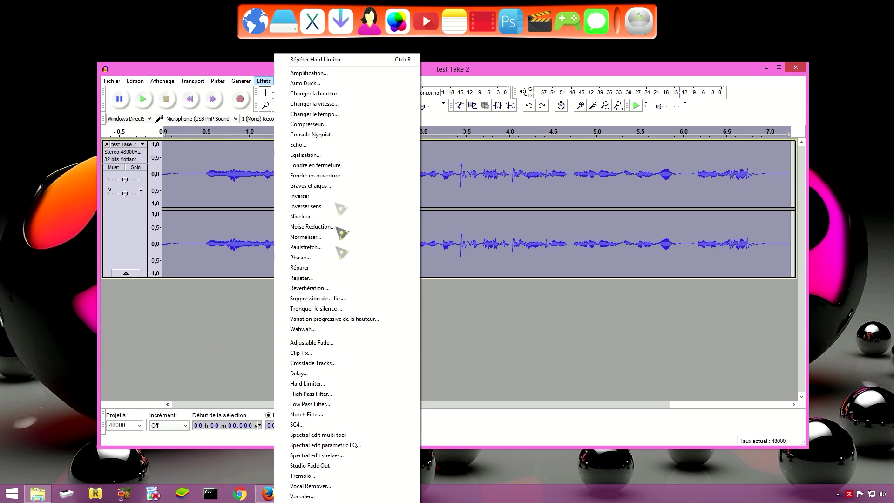
pyautogui.click(310, 290)
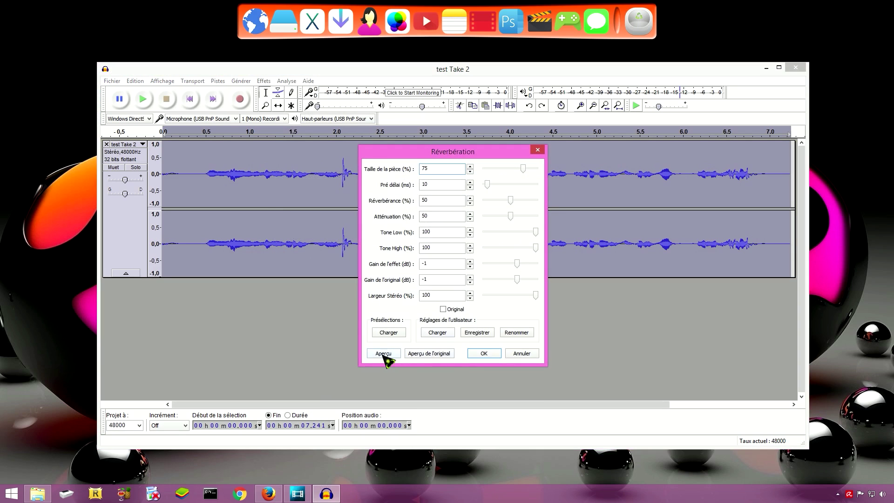
pyautogui.click(383, 353)
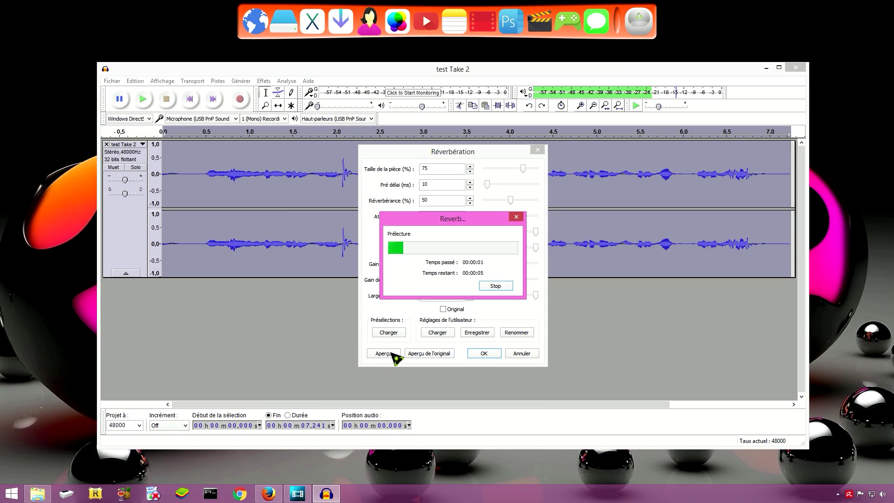
pyautogui.click(495, 286)
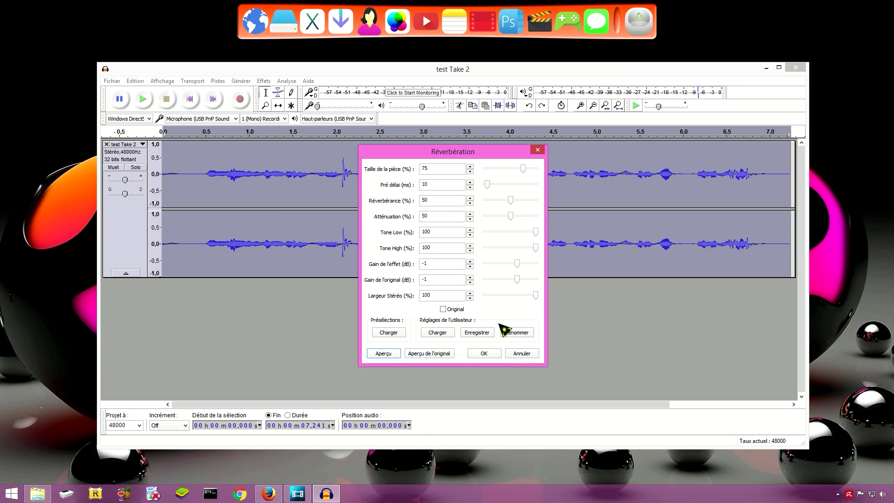
pyautogui.click(521, 354)
# - Try the Reverse effect on the whole track, play part of it back, and undo the reversal
pyautogui.click(264, 81)
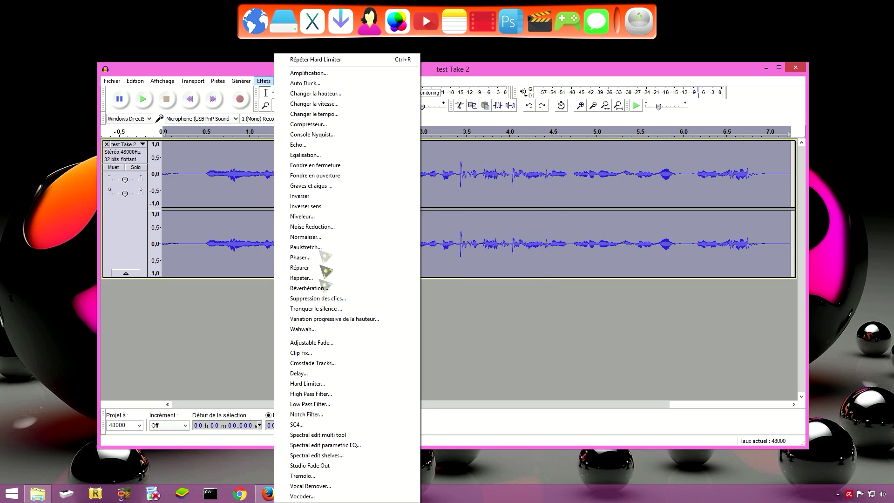
pyautogui.click(315, 206)
pyautogui.click(143, 99)
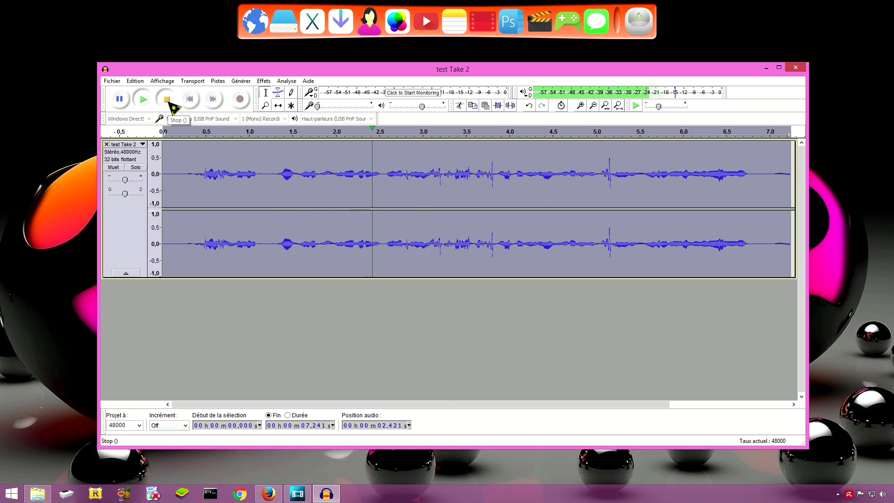
pyautogui.click(169, 103)
pyautogui.click(138, 81)
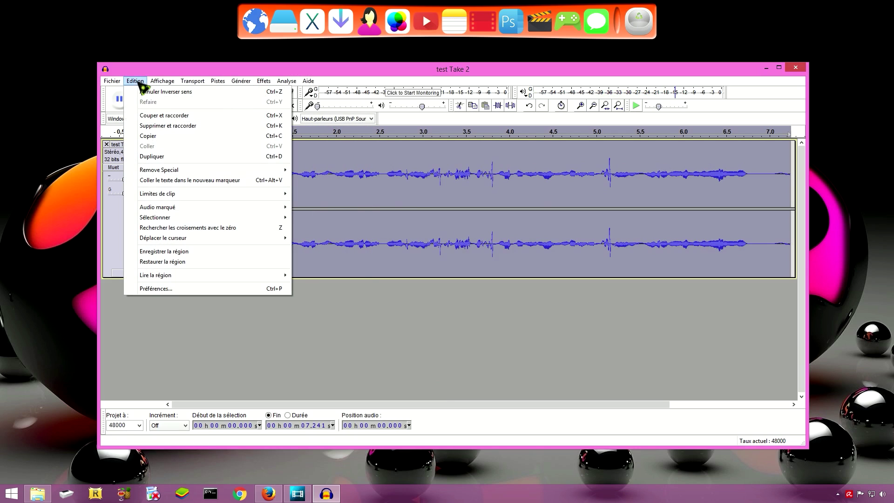
pyautogui.click(167, 92)
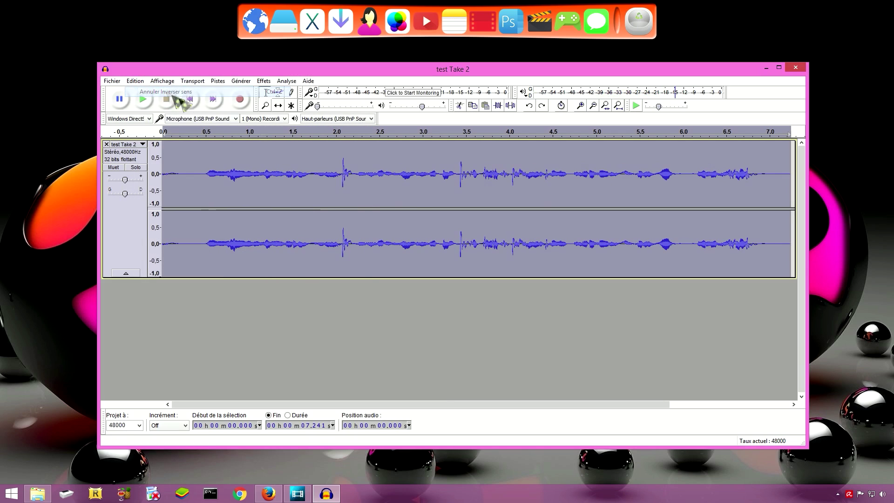
# - Preview the Delay effect on the whole track with the regular delay type, then close it without applying
pyautogui.click(264, 82)
pyautogui.click(310, 373)
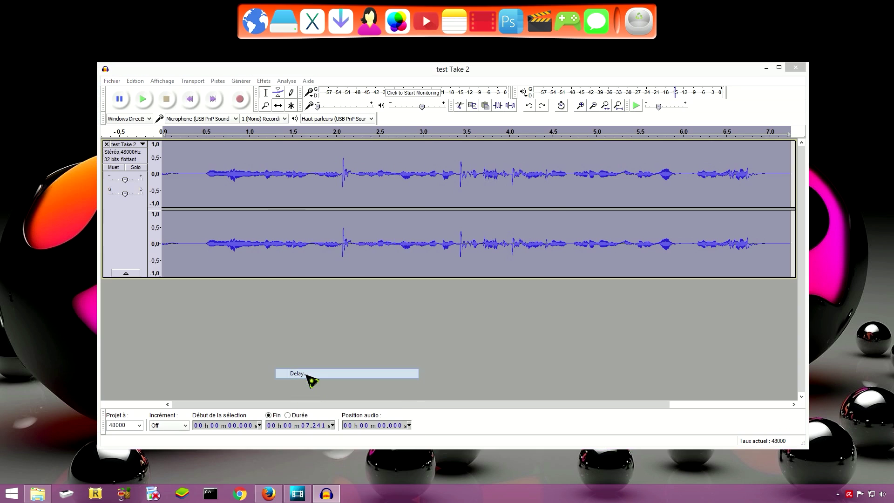
pyautogui.click(369, 317)
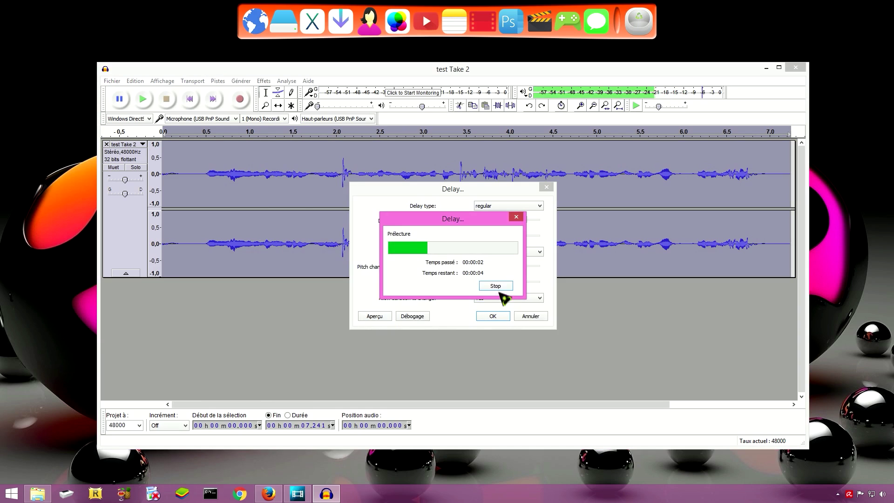
pyautogui.click(500, 288)
pyautogui.click(532, 317)
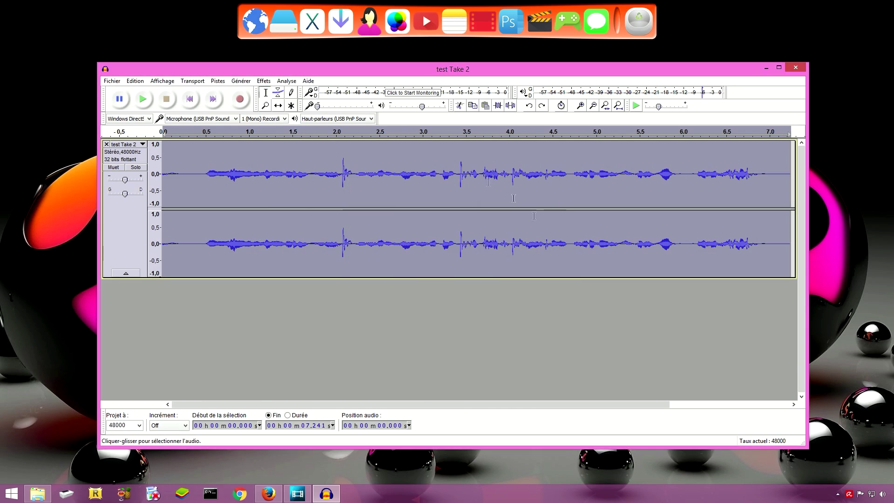
pyautogui.click(263, 81)
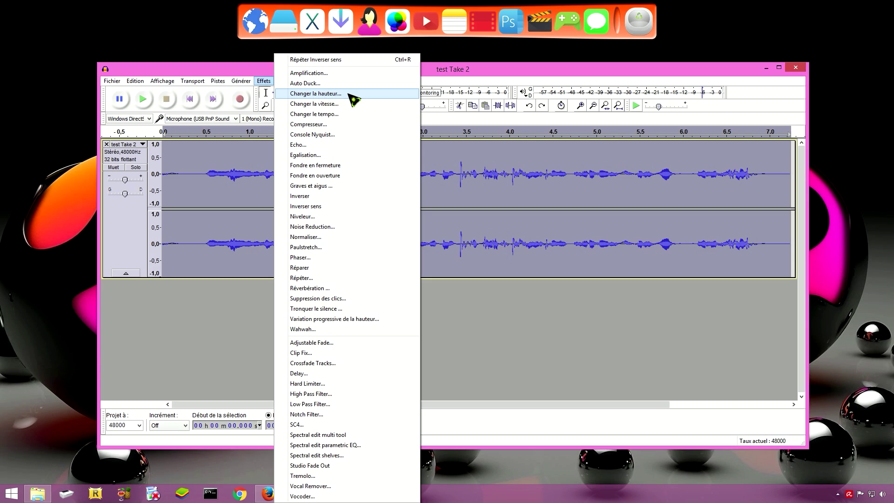
pyautogui.click(514, 77)
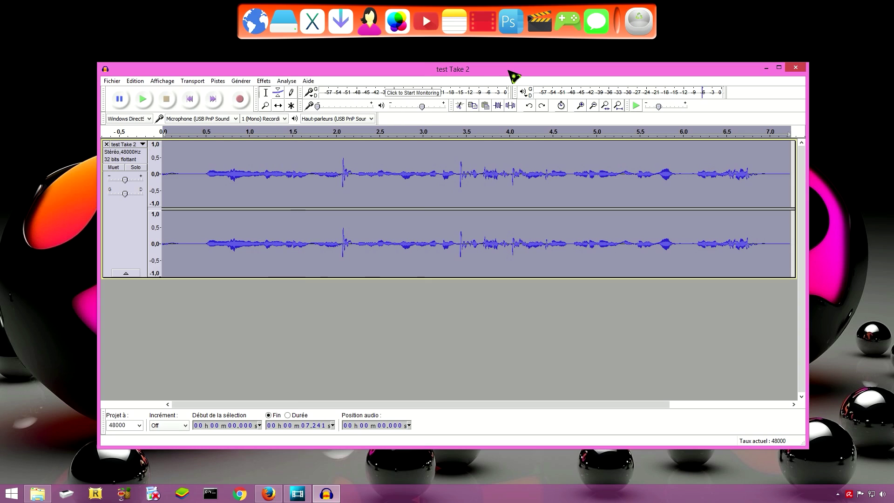
# - Export the audio to the desktop as test.wav in the other uncompressed formats type, leaving the metadata empty
pyautogui.click(109, 81)
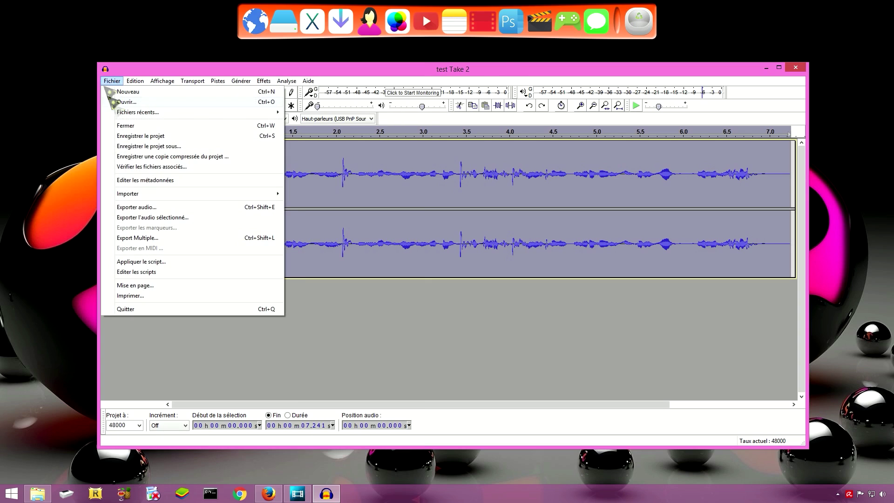
pyautogui.click(153, 207)
pyautogui.write('test')
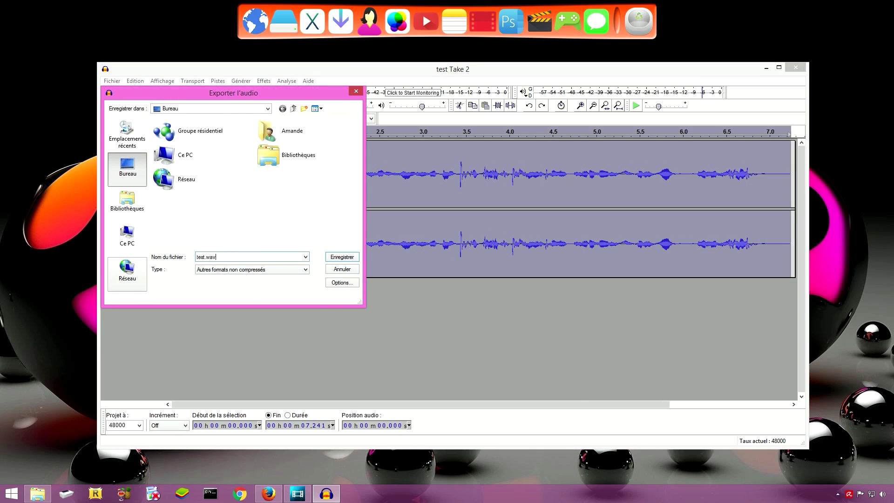
pyautogui.click(343, 257)
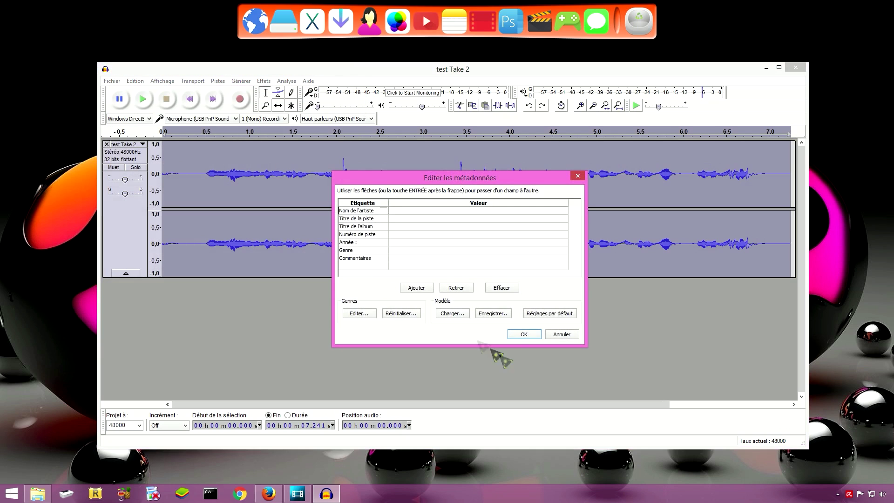
pyautogui.click(523, 334)
# - Minimize the audio editor, switch to Movie Studio Platinum and place the playhead at 00:00:02;01 with the music track selected
pyautogui.click(766, 68)
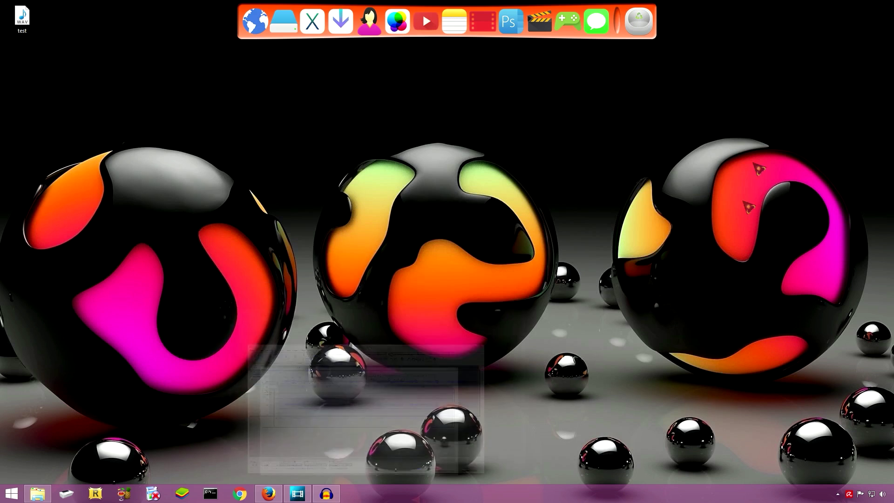
pyautogui.click(297, 494)
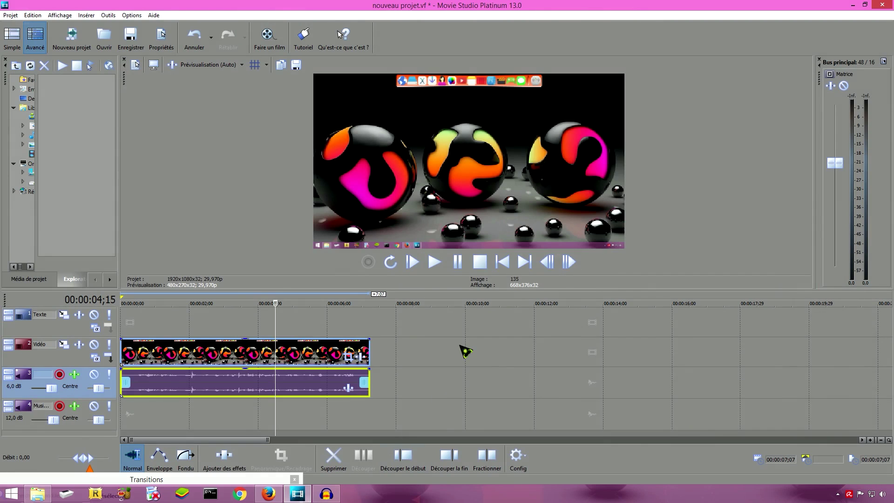
pyautogui.click(194, 412)
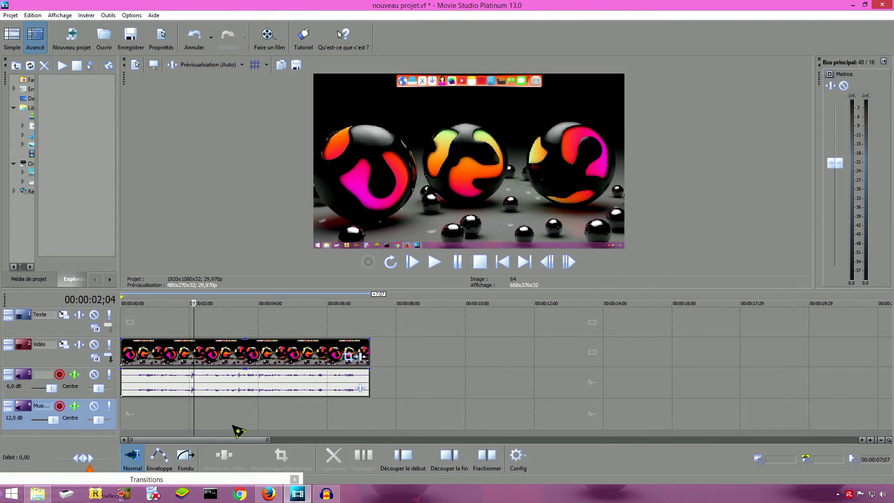
pyautogui.press('Left')
pyautogui.press('Left')
pyautogui.press('Left')
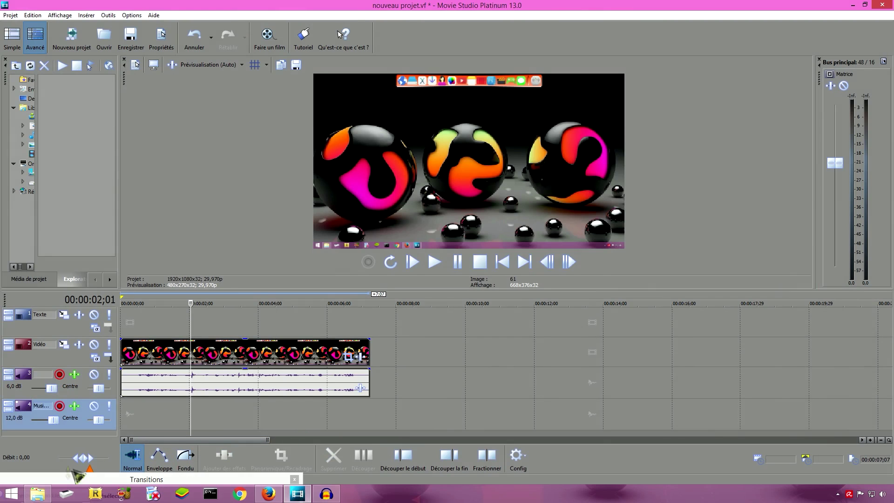
# - Add the exported test WAV from the desktop folder to the music track and delete the original audio track above it
pyautogui.click(37, 494)
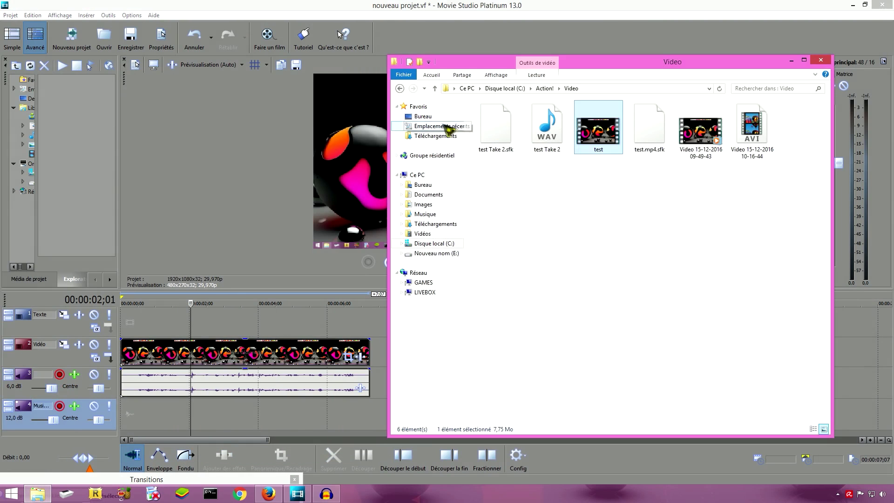
pyautogui.click(423, 116)
pyautogui.moveTo(623, 61); pyautogui.dragTo(672, 16)
pyautogui.click(676, 126)
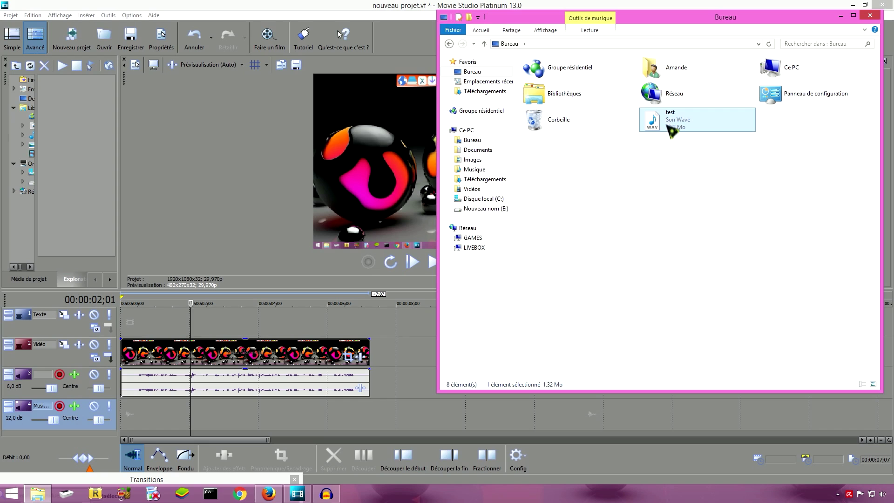
pyautogui.moveTo(669, 124); pyautogui.dragTo(217, 437)
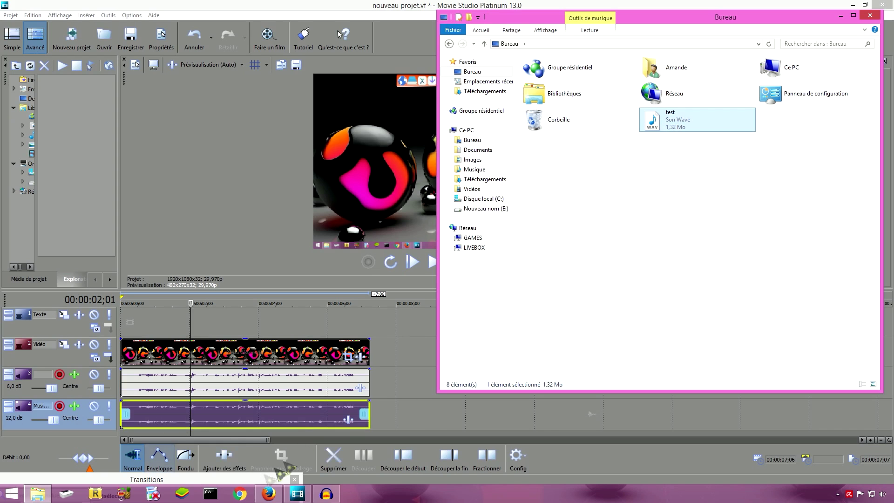
pyautogui.rightClick(26, 391)
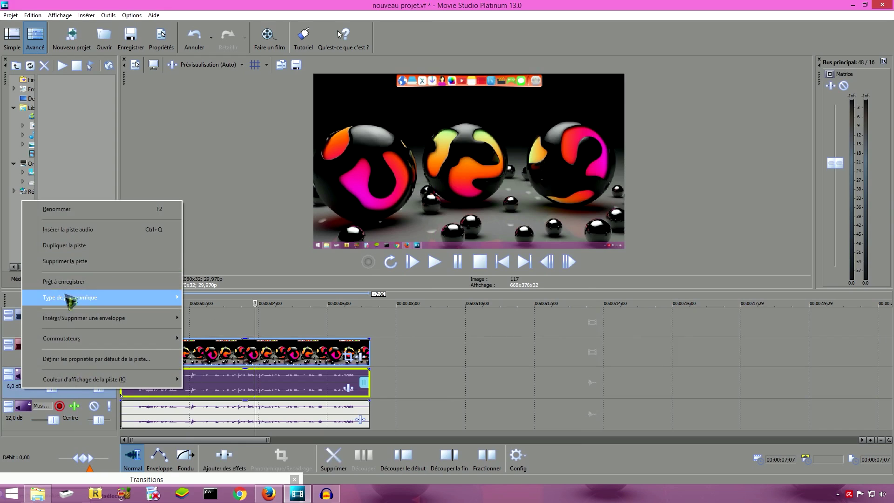
pyautogui.click(73, 261)
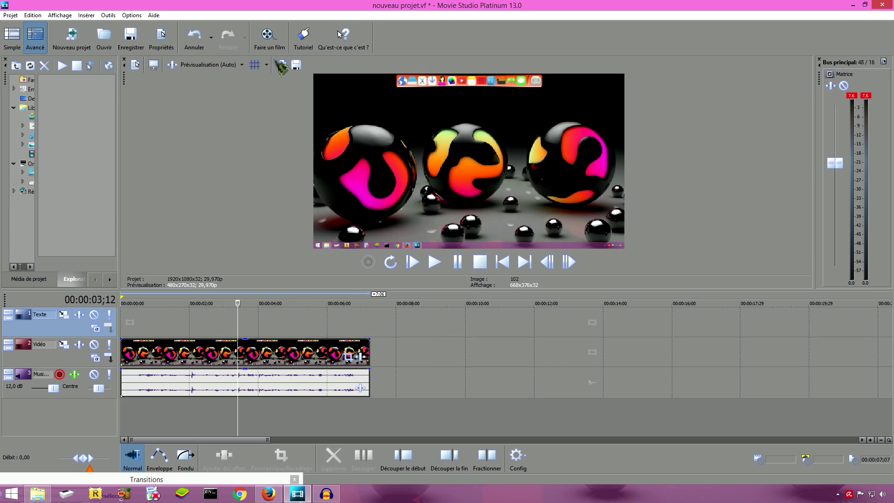
# - Render the movie to the desktop as nouveau projet.mp4 using MainConcept AVC/AAC with the Internet HD 1080p template
pyautogui.click(268, 37)
pyautogui.click(419, 279)
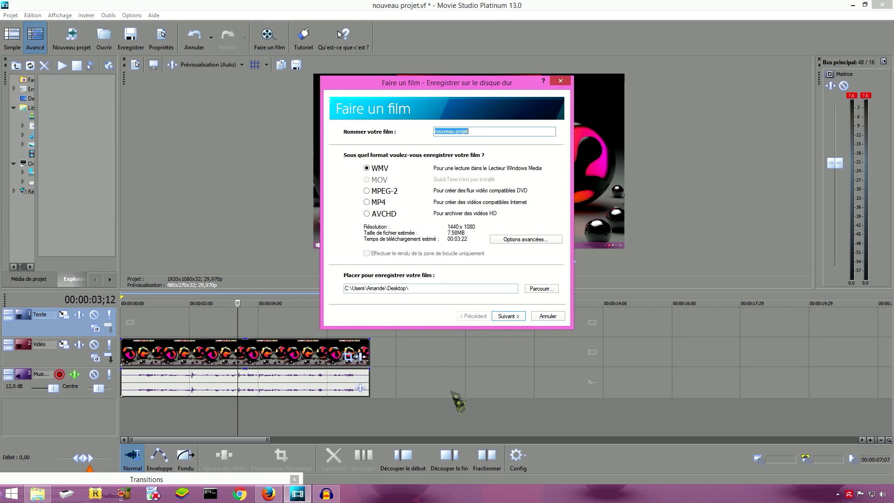
pyautogui.click(525, 240)
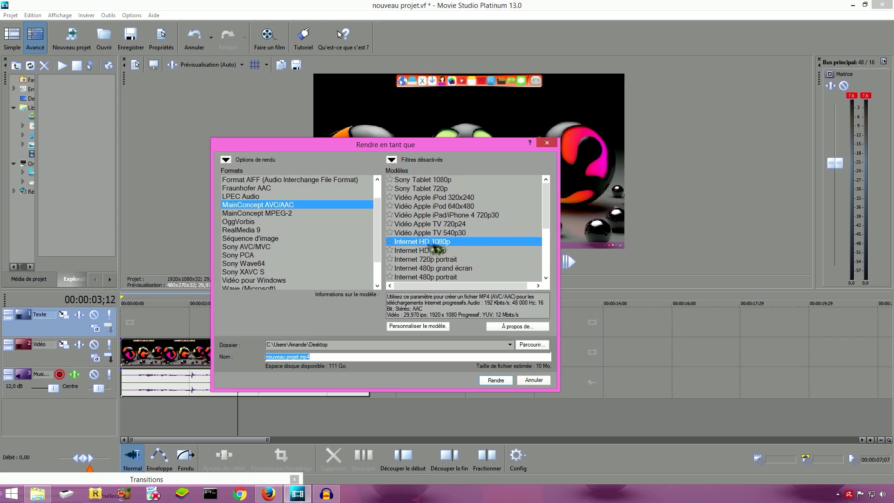
pyautogui.click(446, 251)
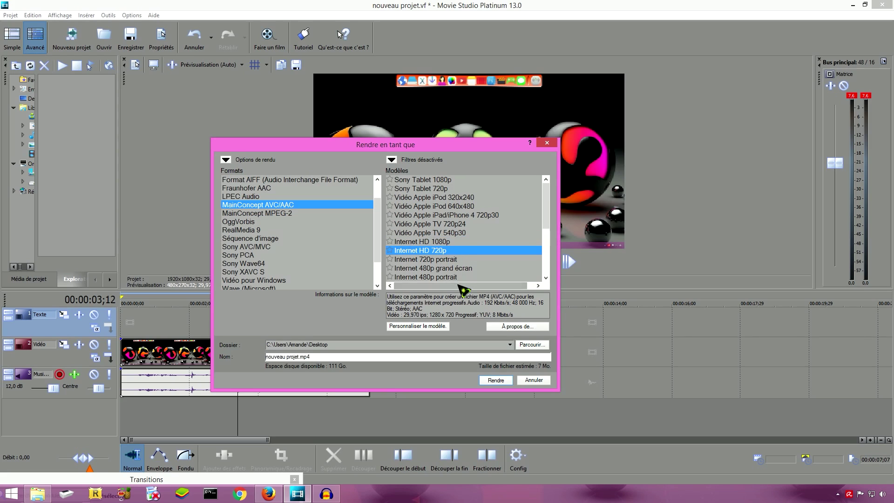
pyautogui.click(446, 243)
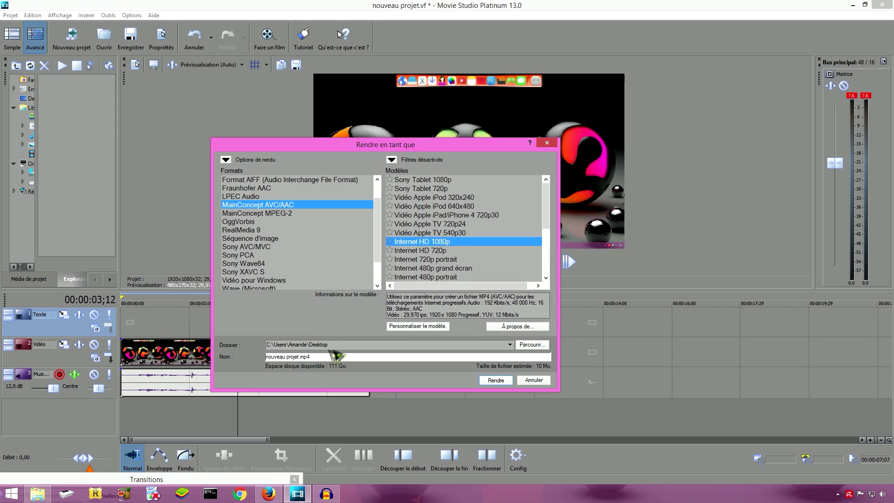
pyautogui.doubleClick(311, 345)
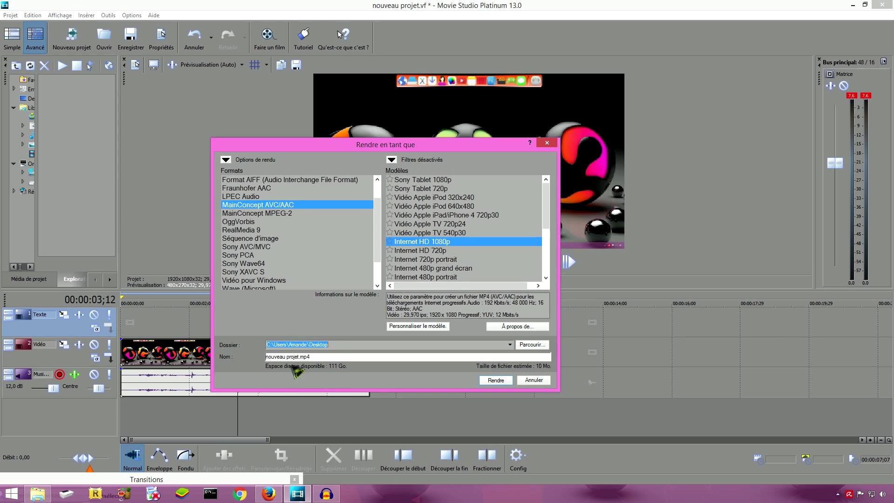
pyautogui.click(495, 380)
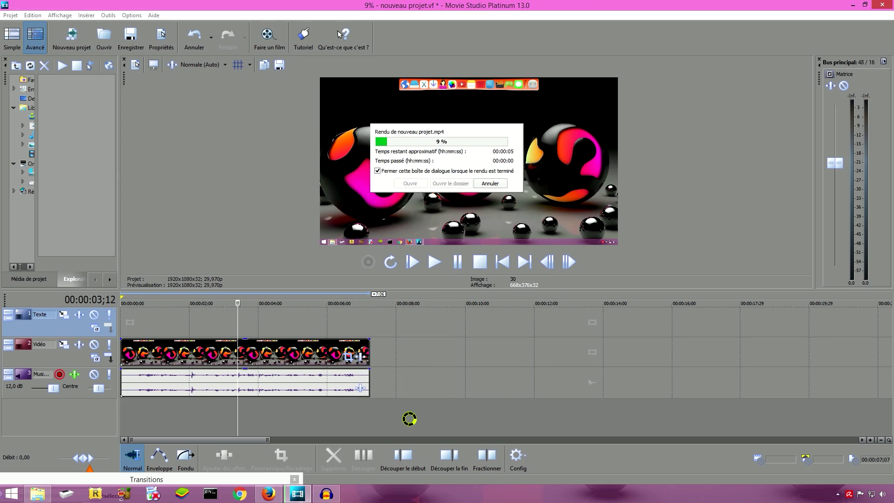
# - Minimize the video editor, point out the rendered nouveau projet video on the desktop, and minimize the file explorer window
pyautogui.click(854, 5)
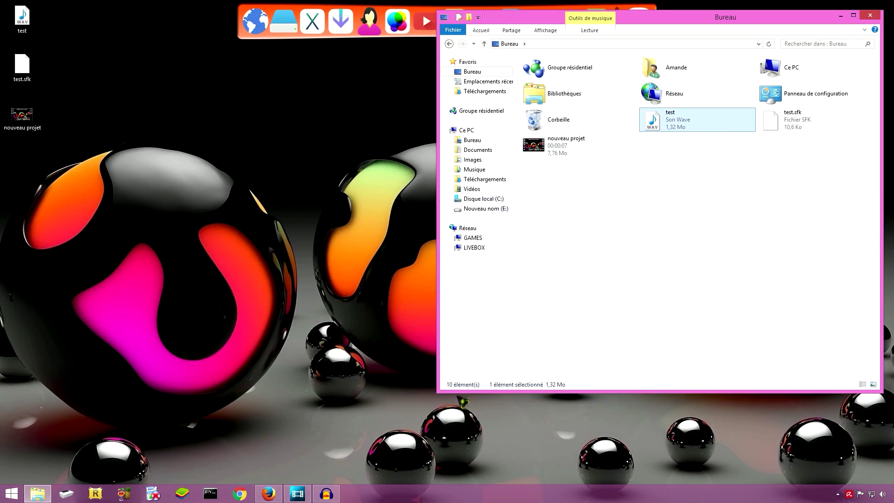
pyautogui.moveTo(28, 127); pyautogui.dragTo(296, 223)
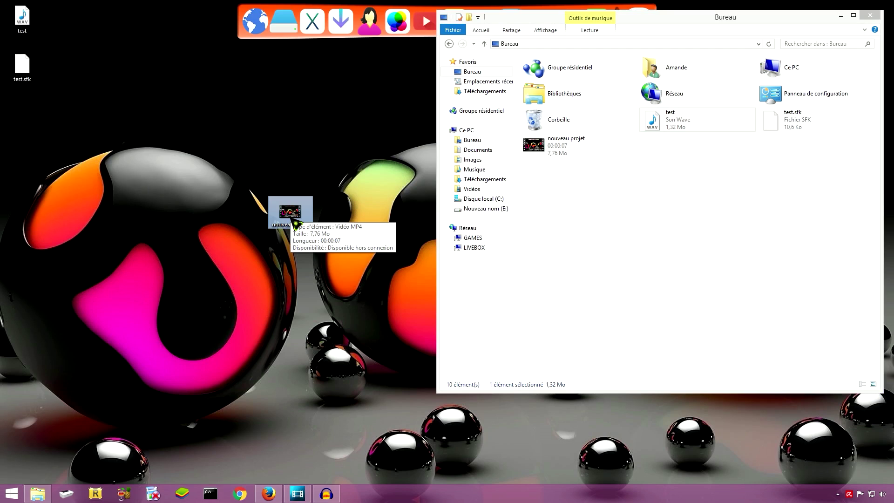
pyautogui.moveTo(296, 223); pyautogui.dragTo(296, 223)
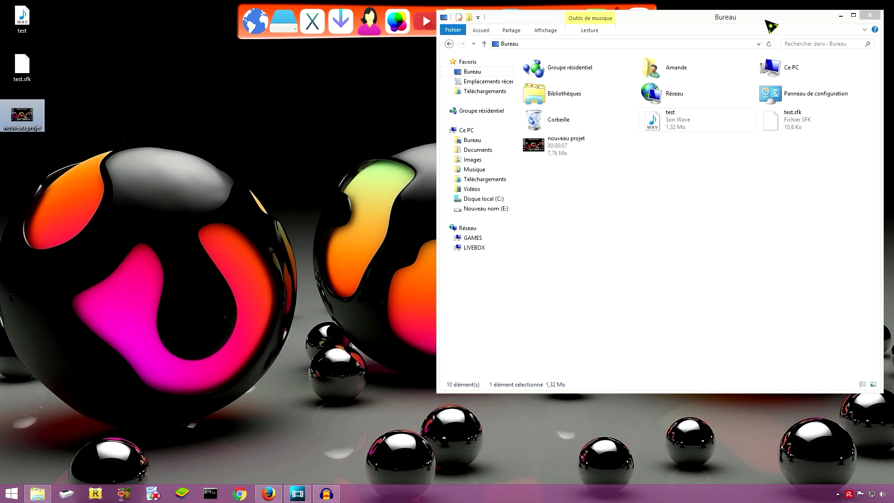
pyautogui.click(841, 16)
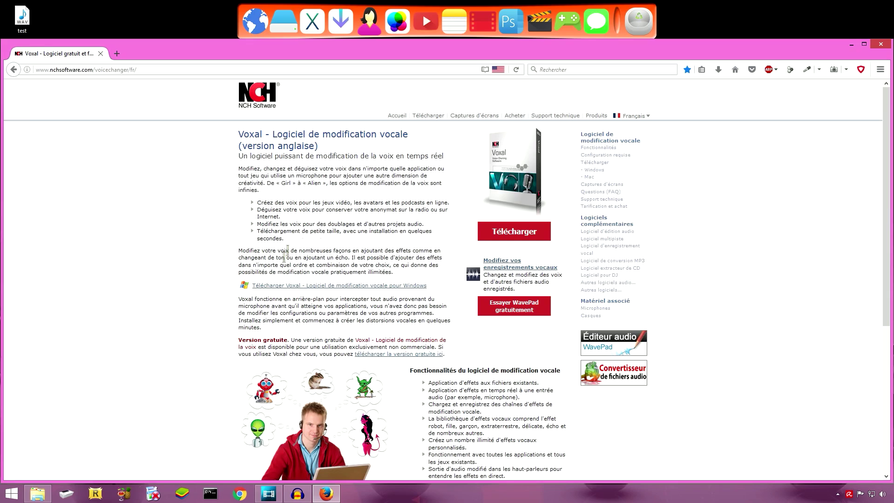
# - Review the Voxal product page, download the Windows installer vxlsetupfree.exe and minimize the browser
pyautogui.scroll(-1, 401, 364)
pyautogui.scroll(-5, 404, 368)
pyautogui.scroll(5, 404, 368)
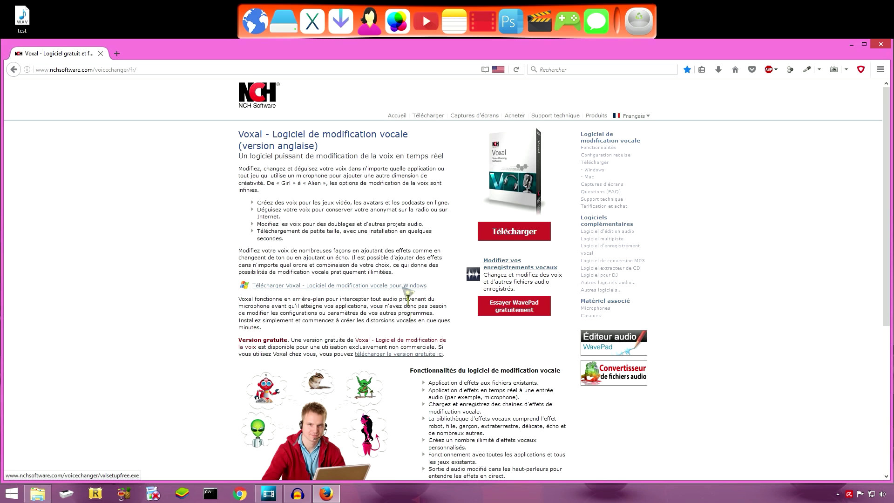
pyautogui.click(377, 285)
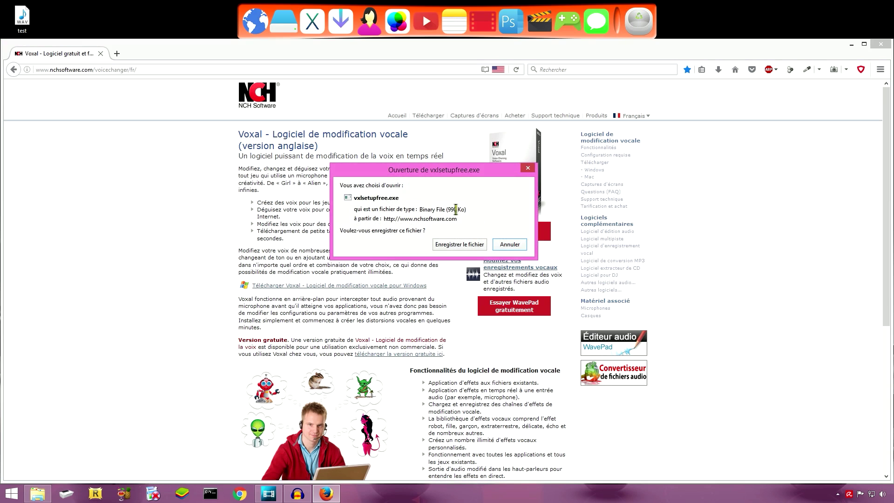
pyautogui.click(460, 245)
pyautogui.click(851, 44)
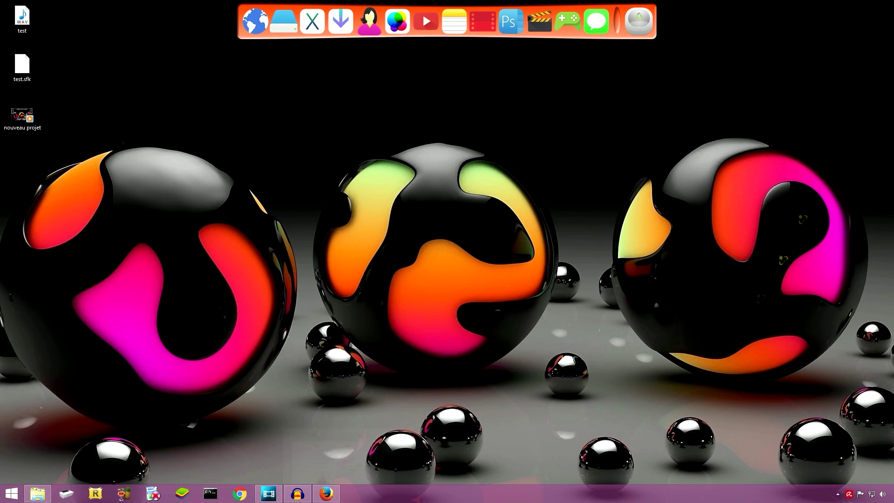
# - Run vxlsetupfree from the downloads folder as administrator, install Voxal with the license terms accepted, and restart the computer immediately
pyautogui.click(340, 21)
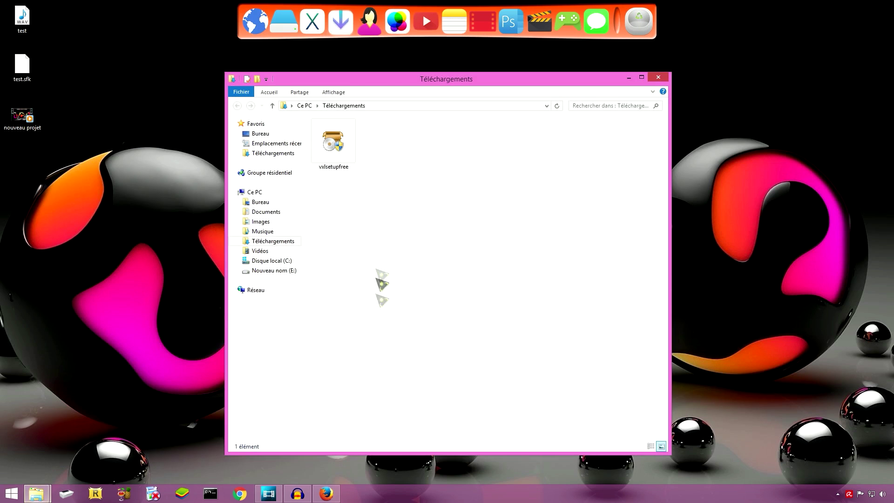
pyautogui.rightClick(341, 138)
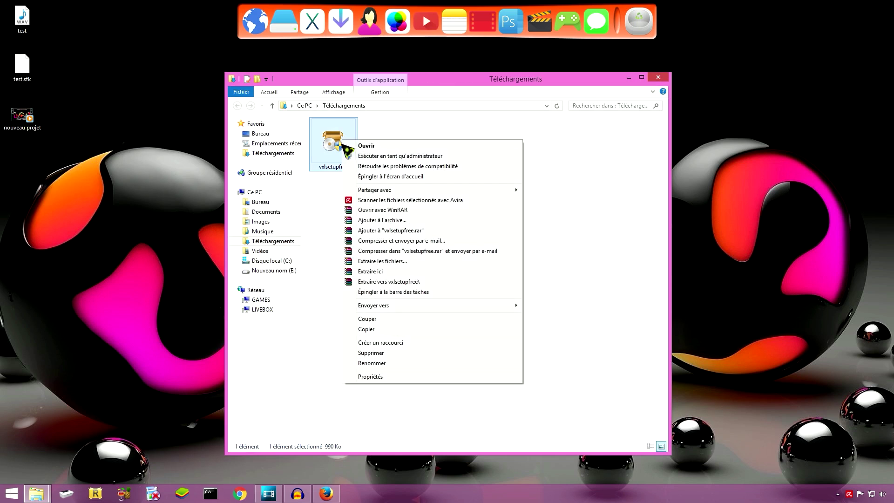
pyautogui.click(399, 158)
pyautogui.click(488, 265)
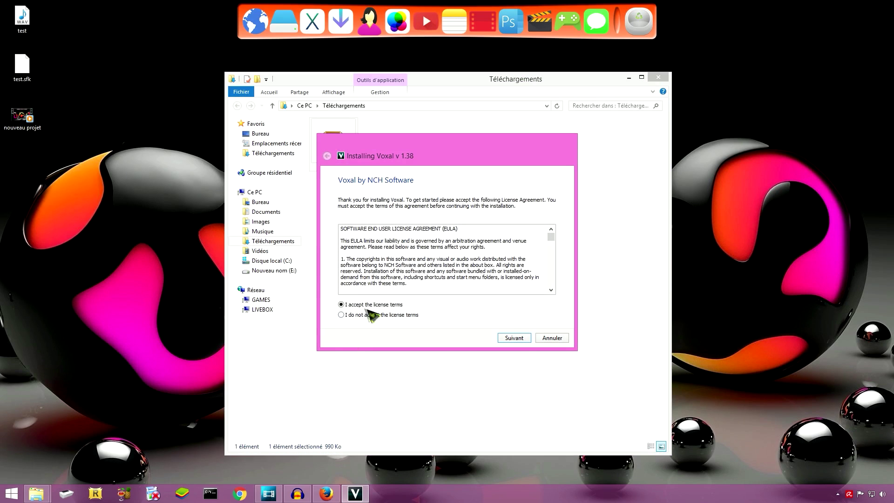
pyautogui.click(505, 339)
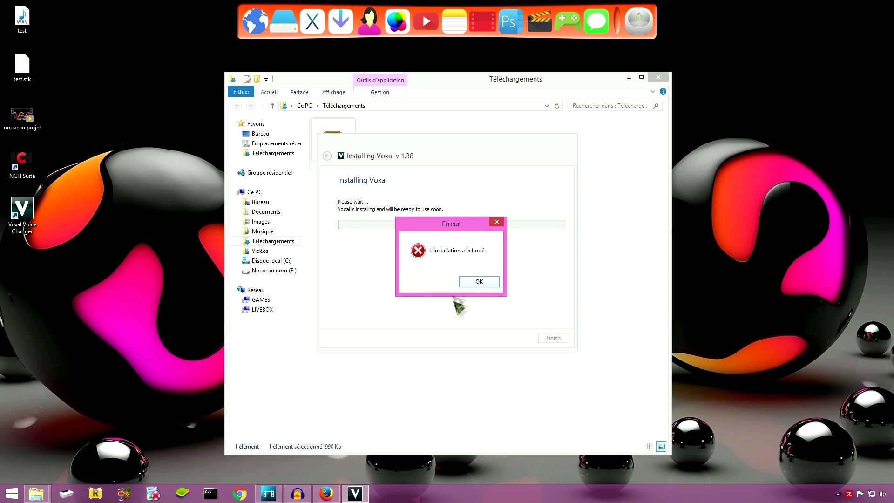
pyautogui.click(489, 282)
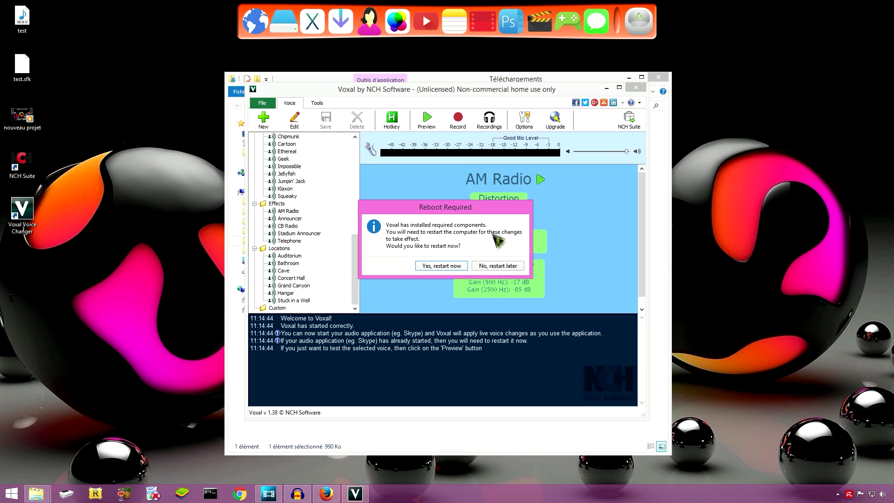
pyautogui.click(444, 266)
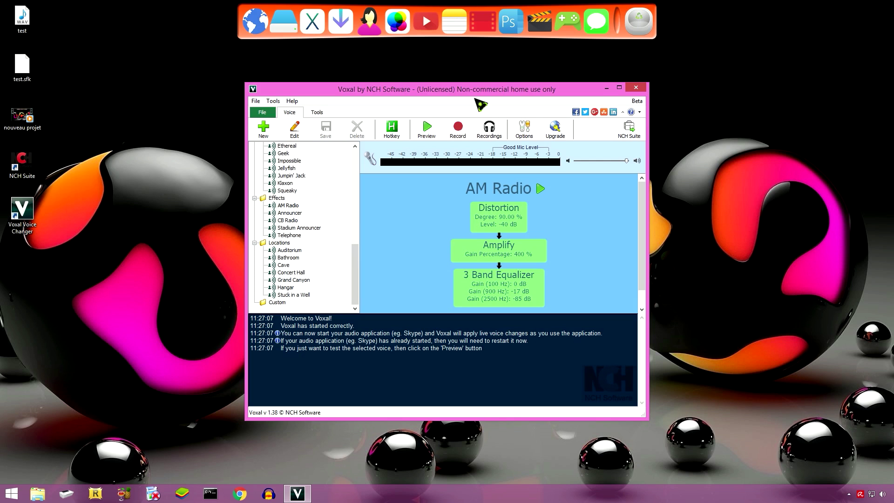
# - Show the start of the voice list, enlarge the Voxal window and reposition it near the middle of the desktop
pyautogui.moveTo(355, 284); pyautogui.dragTo(368, 188)
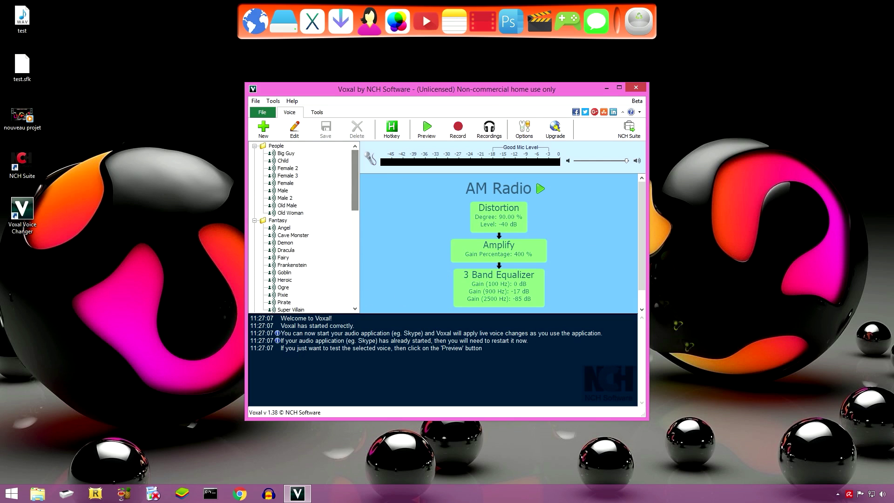
pyautogui.moveTo(647, 420); pyautogui.dragTo(859, 458)
pyautogui.moveTo(621, 92); pyautogui.dragTo(514, 84)
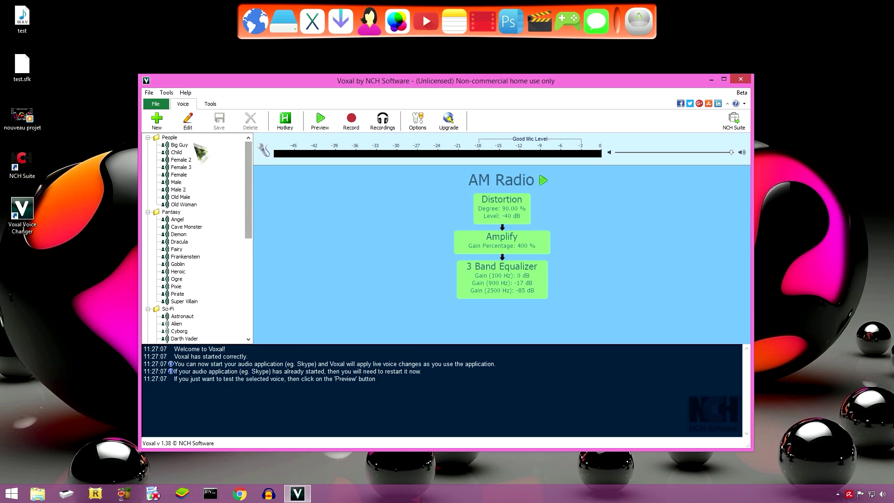
# - Select the Child voice to view its effect chain and look through the available voice categories
pyautogui.click(176, 152)
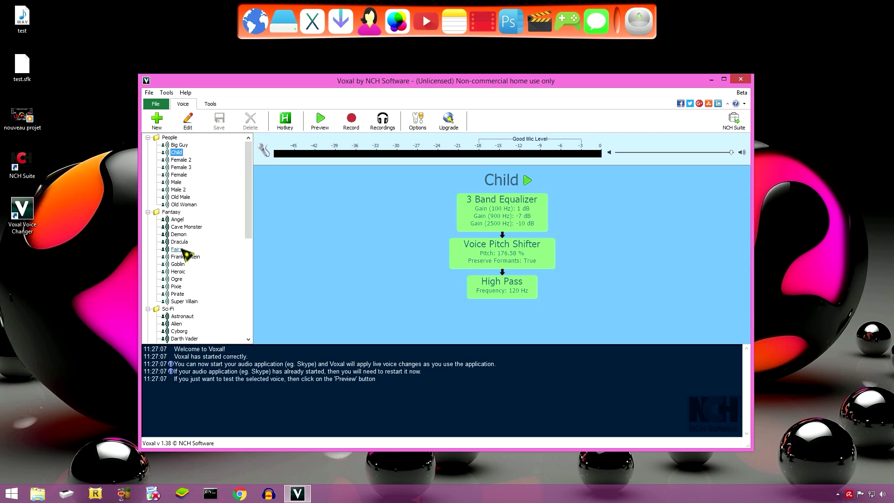
pyautogui.scroll(-5, 187, 254)
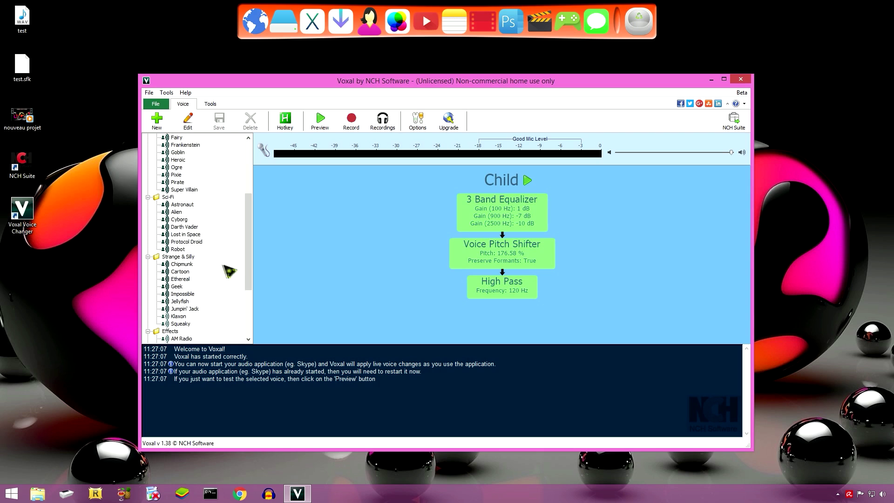
pyautogui.moveTo(253, 269); pyautogui.dragTo(251, 218)
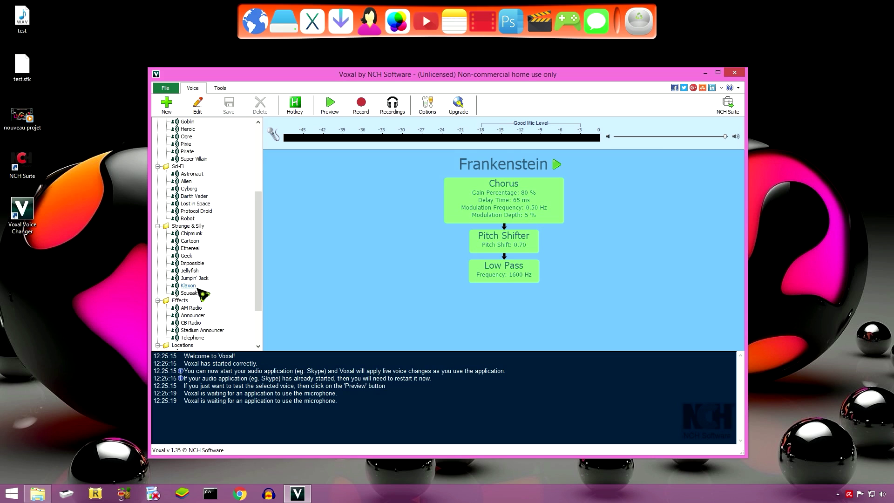
pyautogui.moveTo(260, 294); pyautogui.dragTo(252, 220)
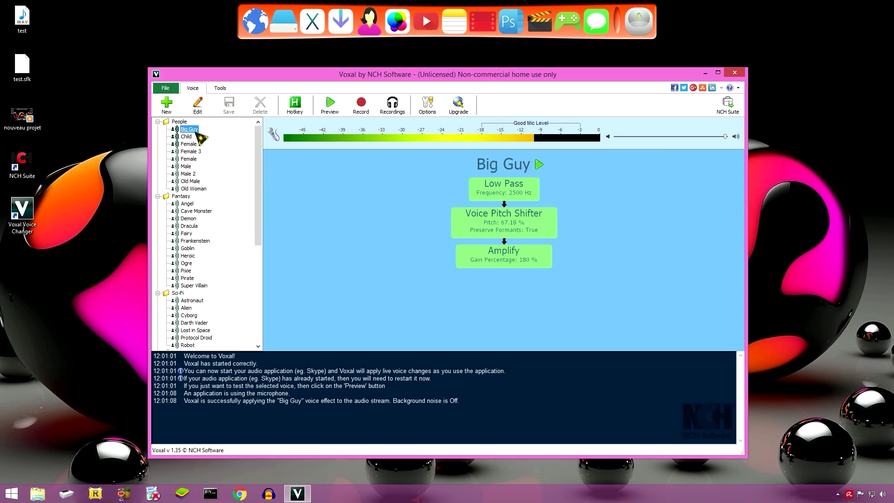
# - Test the Female and Old Male voices, try Male 2, and close Voxal while keeping the free version
pyautogui.click(189, 159)
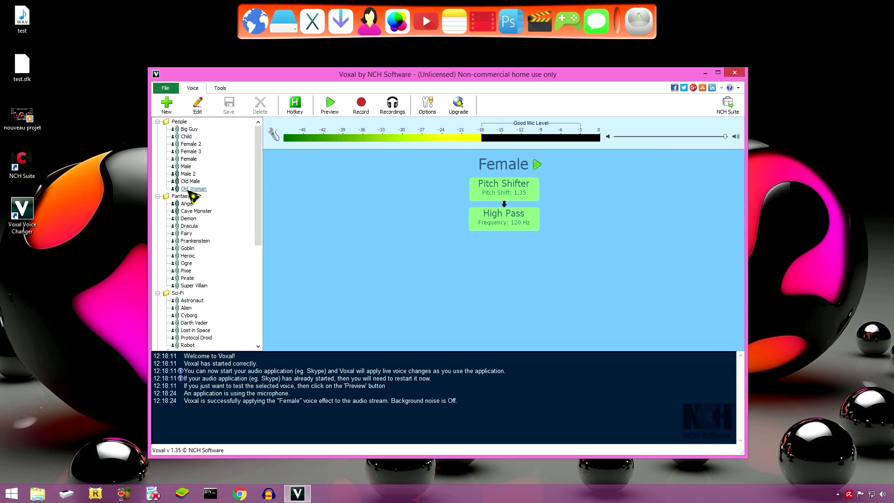
pyautogui.click(190, 182)
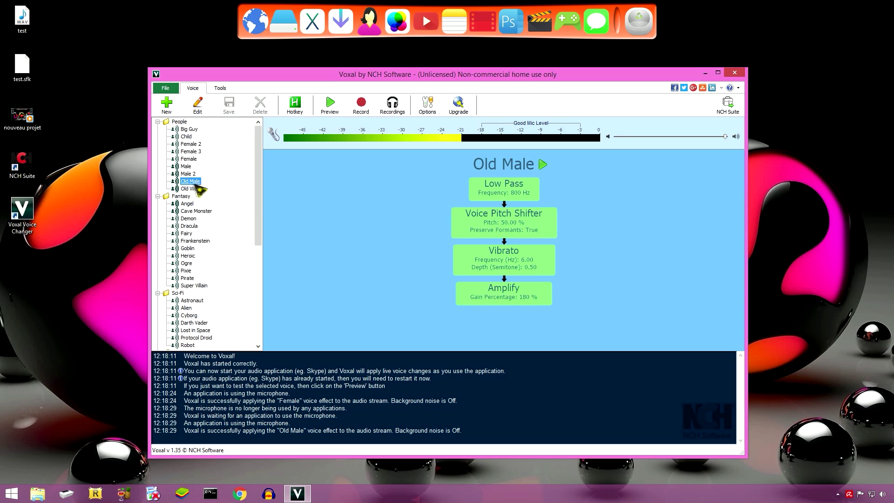
pyautogui.click(194, 174)
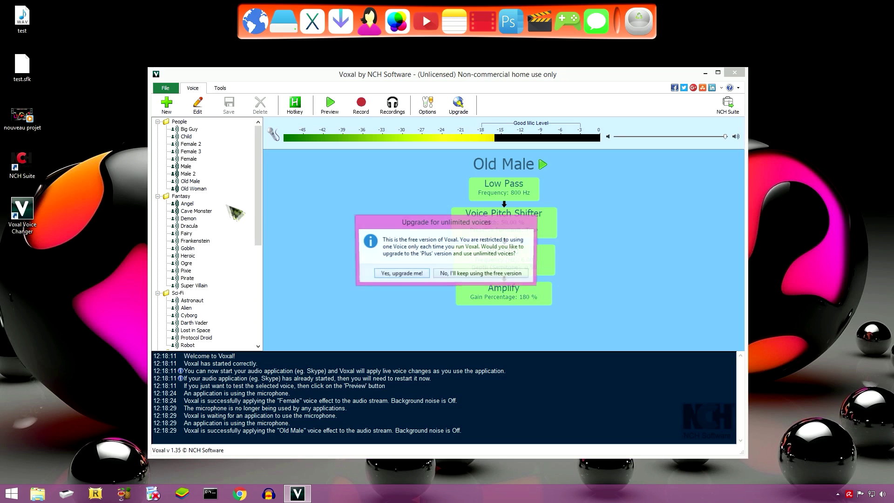
pyautogui.click(480, 274)
pyautogui.click(738, 74)
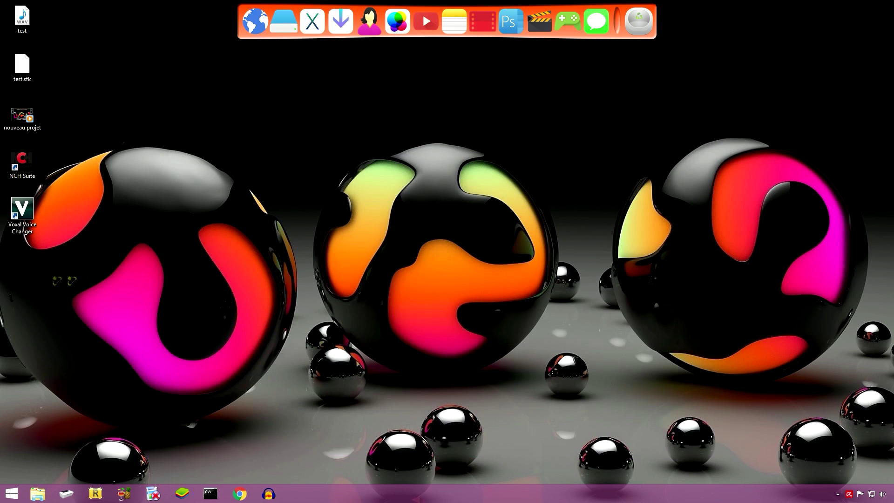
# - Relaunch Voxal to test the Male and Male 2 voices, try Cave Monster, and close it without upgrading
pyautogui.doubleClick(31, 214)
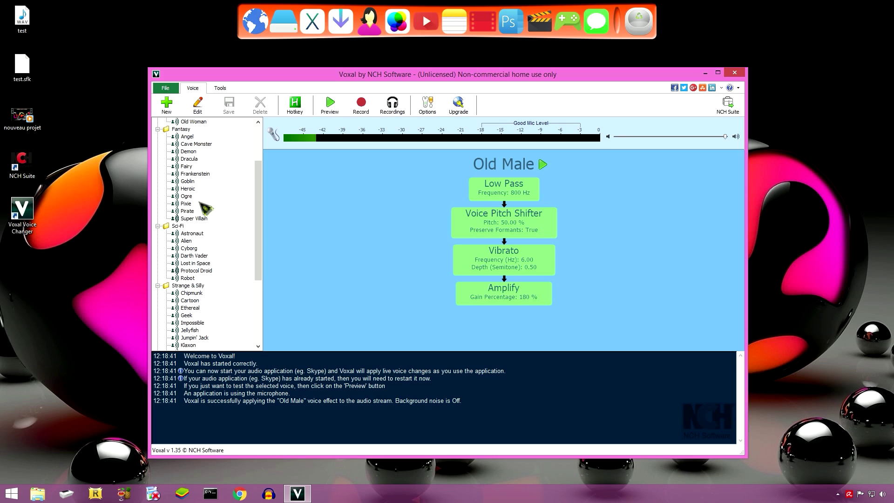
pyautogui.scroll(3, 208, 205)
pyautogui.click(187, 166)
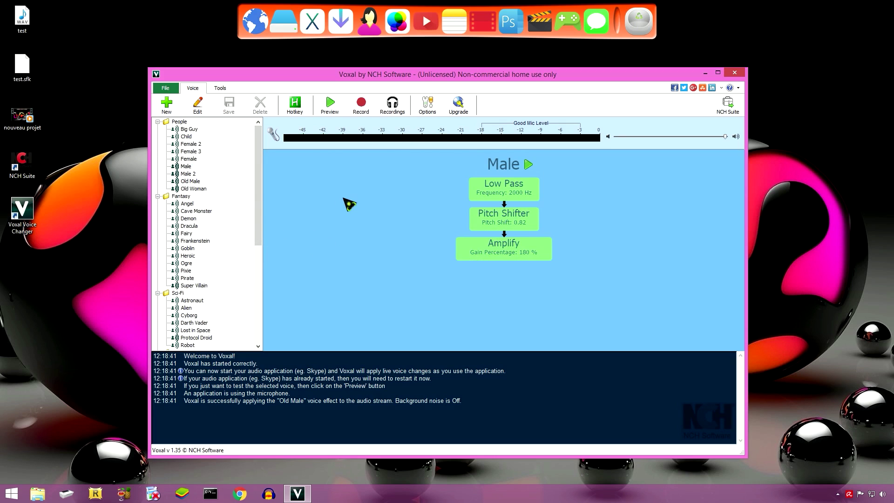
pyautogui.click(189, 173)
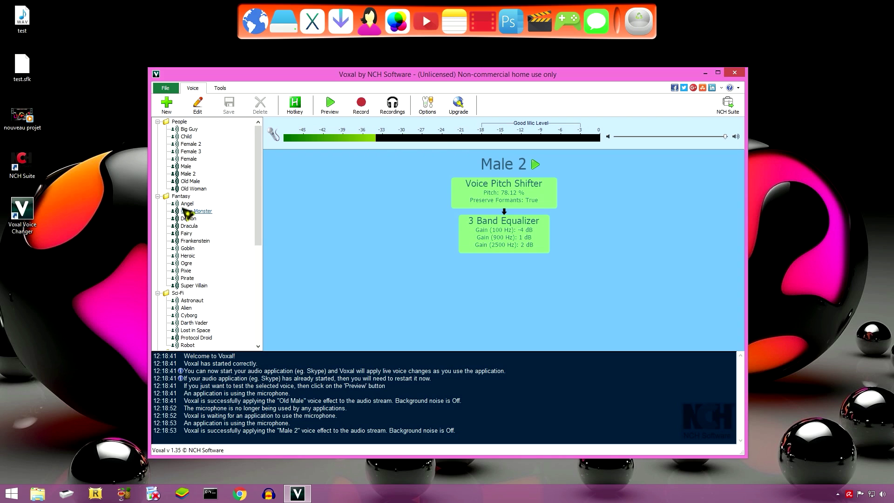
pyautogui.click(196, 213)
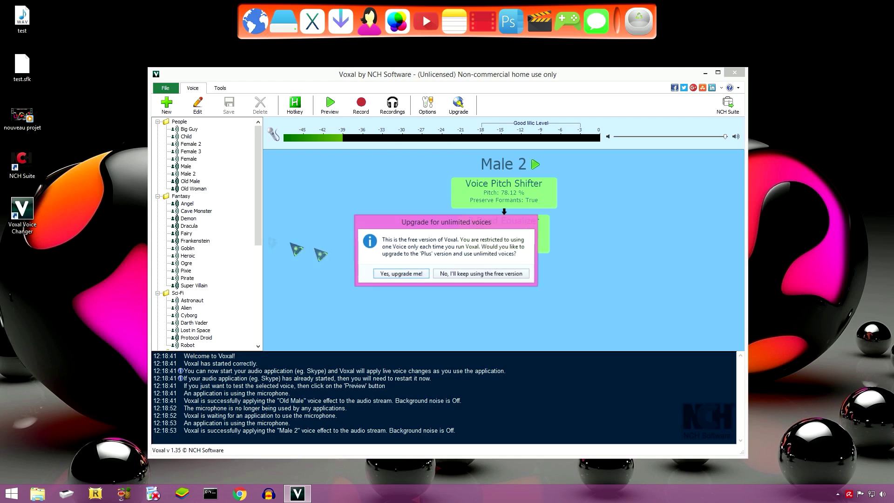
pyautogui.click(481, 273)
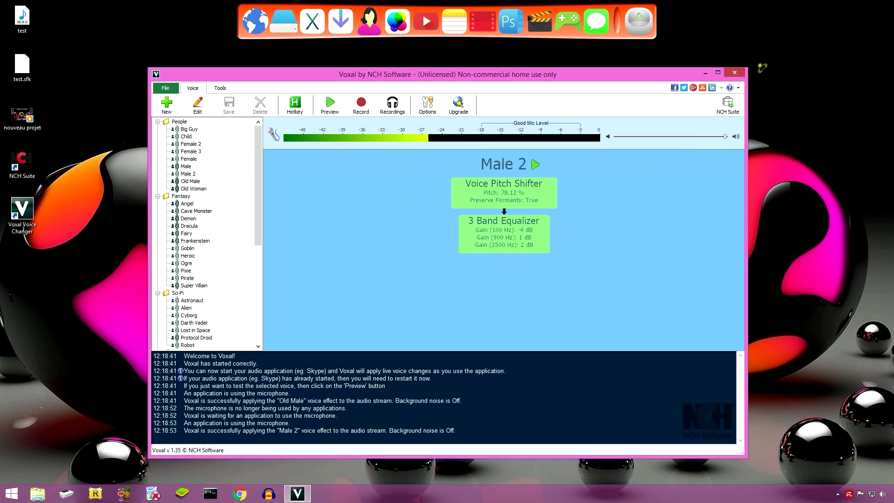
pyautogui.click(735, 73)
# - Restart Voxal to test the Cave Monster and Demon voices, try Heroic, decline the upgrade and close the program
pyautogui.doubleClick(22, 209)
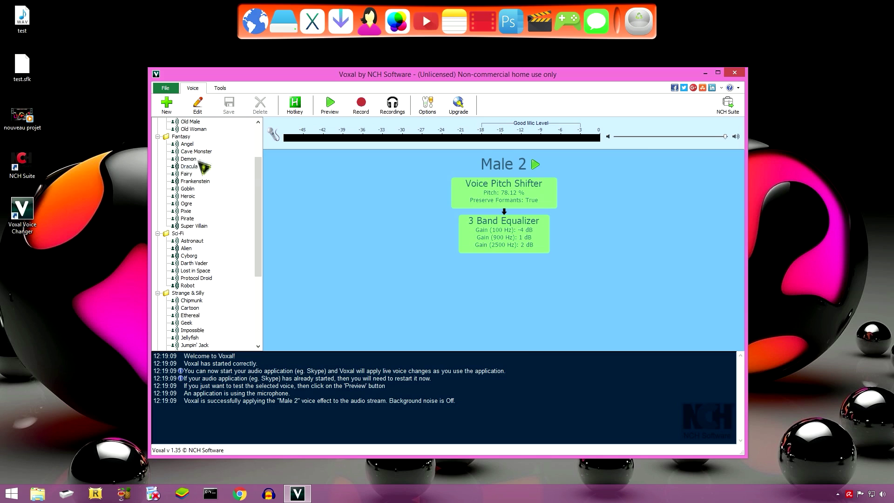
pyautogui.click(196, 152)
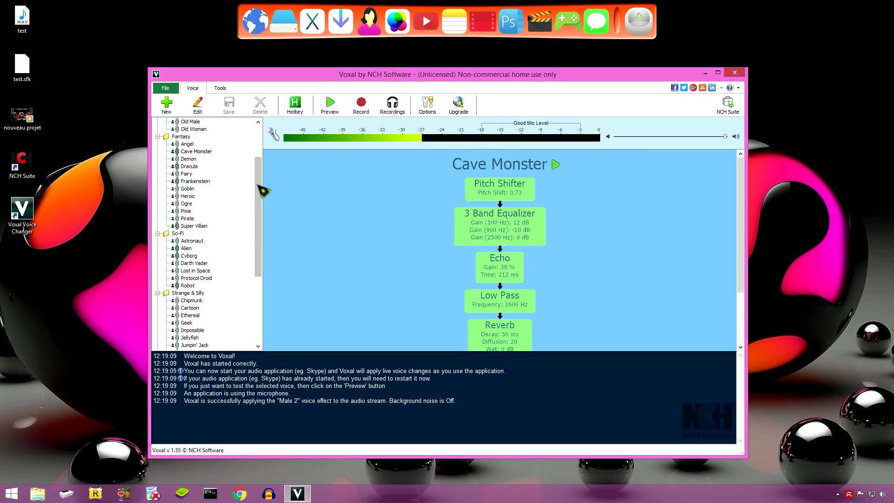
pyautogui.click(191, 159)
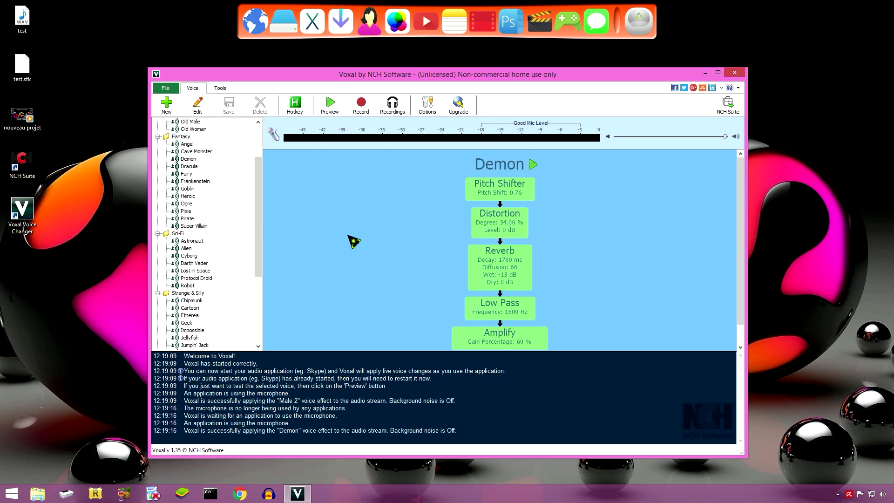
pyautogui.click(189, 196)
pyautogui.click(491, 273)
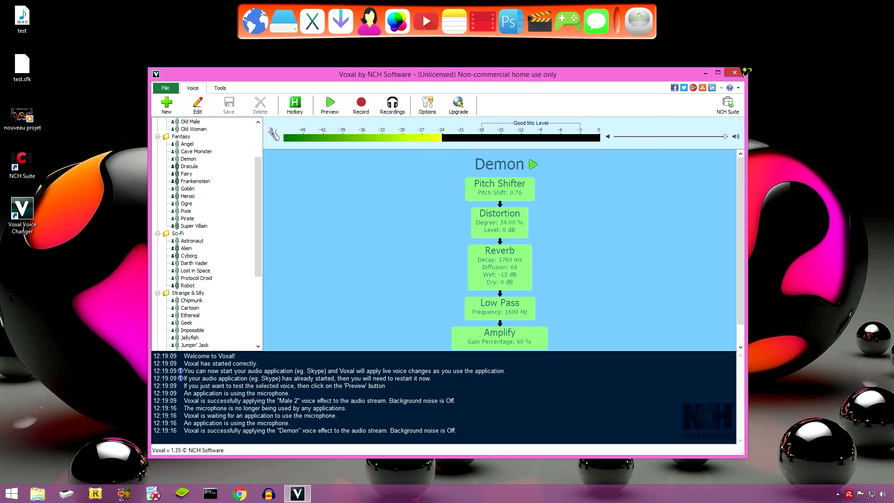
pyautogui.click(735, 73)
# - Reopen Voxal to test the Heroic and Geek voices, try Ethereal, and exit with the free version kept
pyautogui.doubleClick(22, 212)
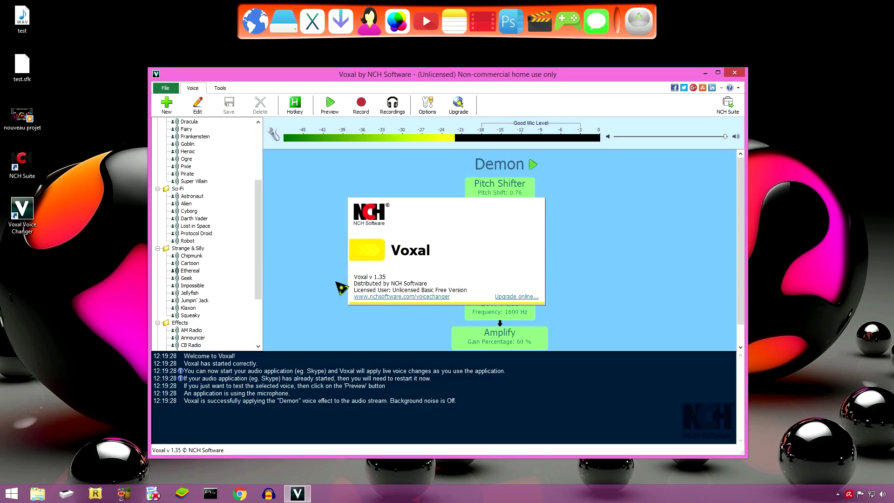
pyautogui.click(188, 151)
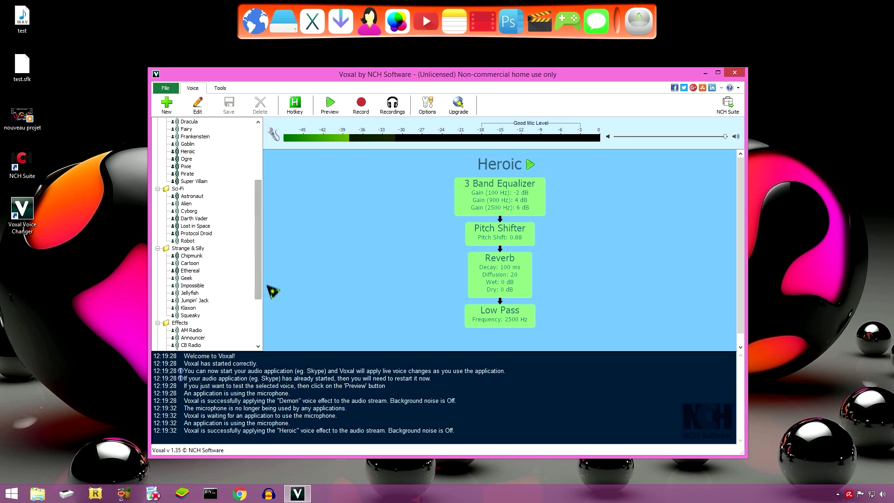
pyautogui.click(188, 278)
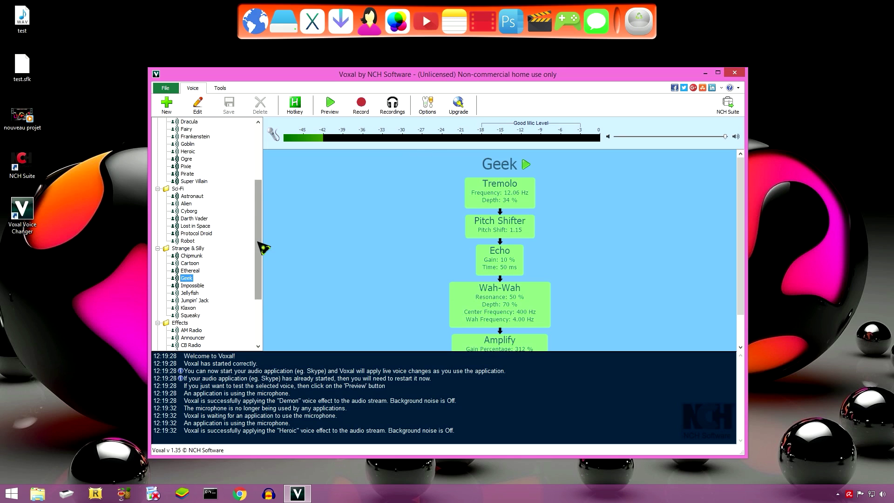
pyautogui.click(191, 271)
pyautogui.click(481, 274)
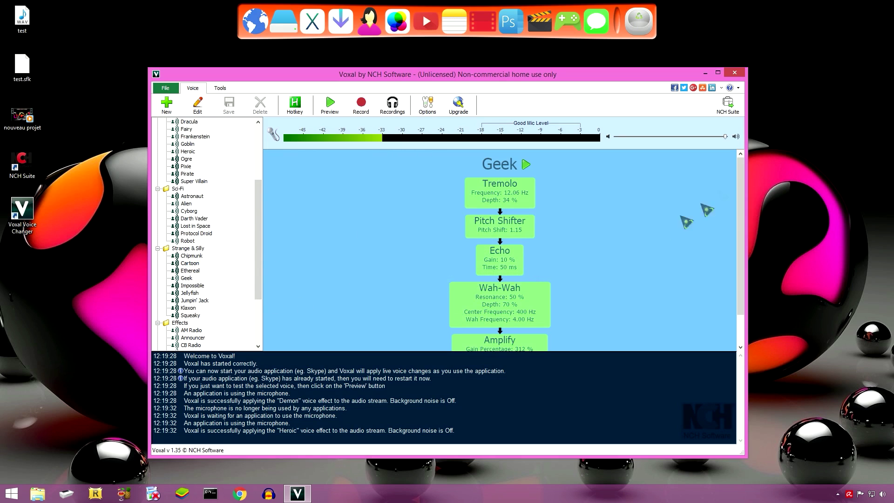
pyautogui.click(734, 73)
# - Relaunch Voxal and apply the Cartoon voice from the Strange & Silly category
pyautogui.doubleClick(22, 210)
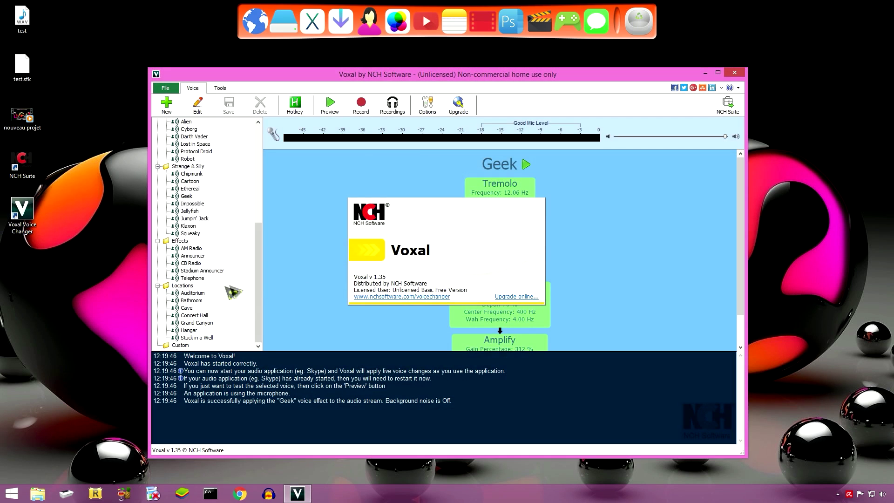
pyautogui.click(190, 181)
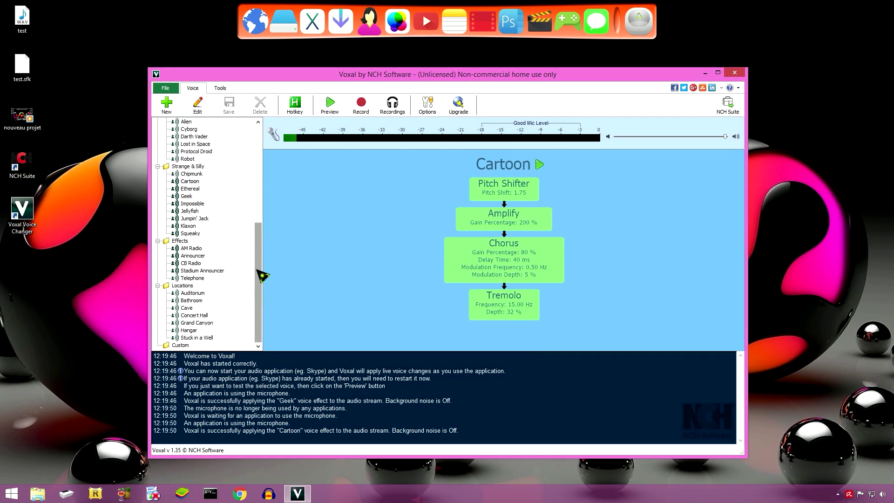
pyautogui.moveTo(257, 269); pyautogui.dragTo(257, 236)
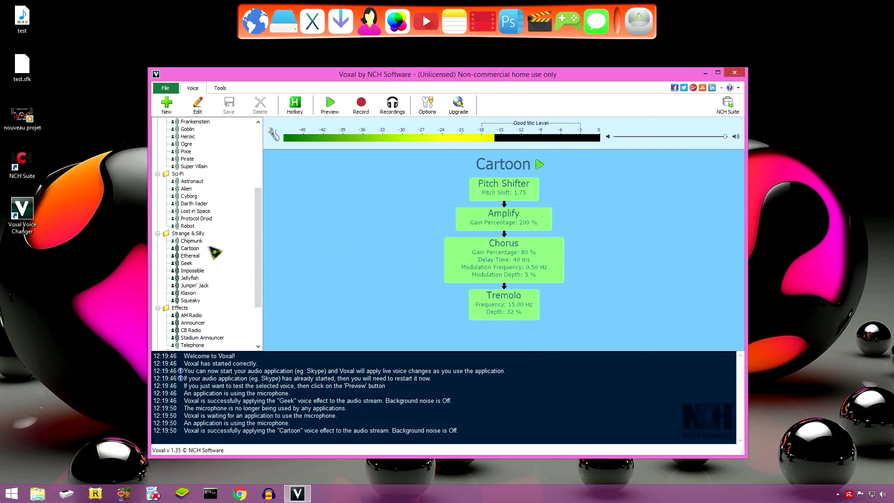
# - Apply the Alien voice, try the Telephone voice from the Effects category, and dismiss the upgrade offer
pyautogui.click(186, 188)
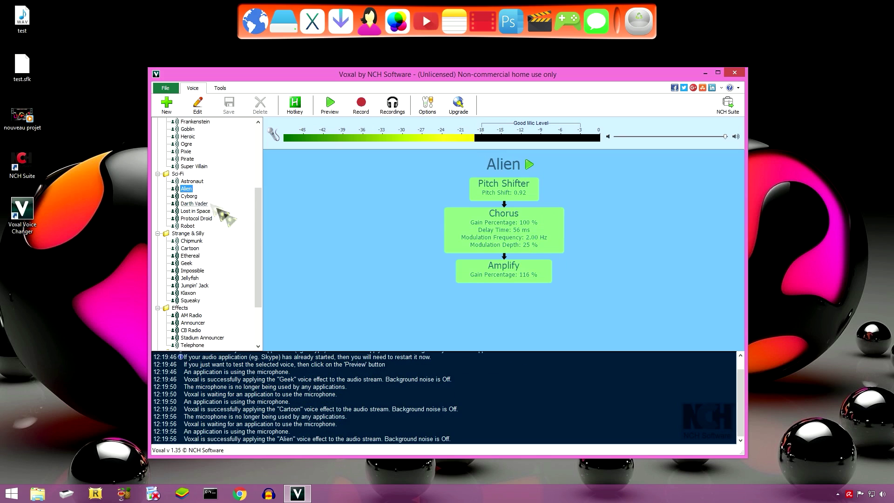
pyautogui.moveTo(257, 257); pyautogui.dragTo(272, 303)
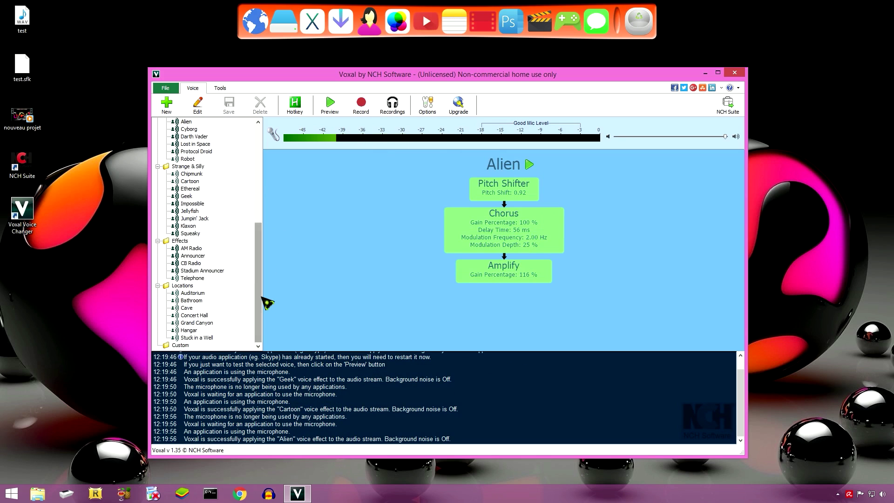
pyautogui.click(192, 278)
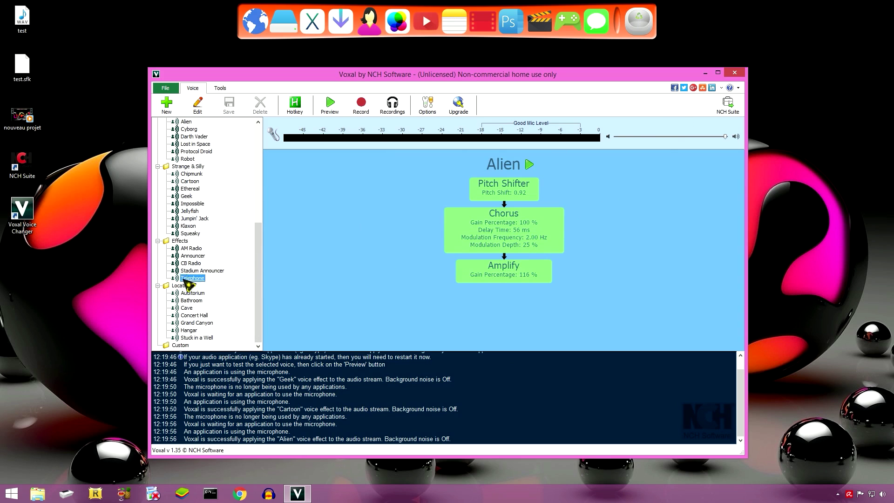
pyautogui.click(500, 276)
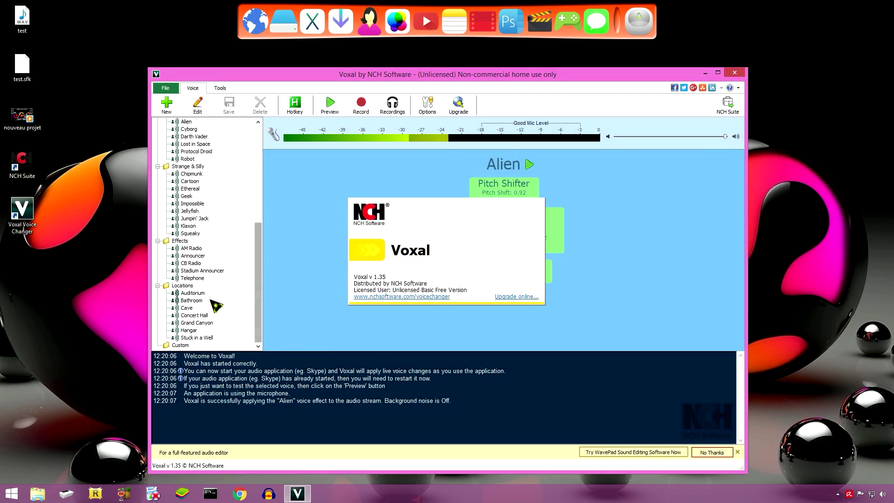
# - Test the Telephone and Bathroom voices, try Goblin from the Fantasy category, decline the upgrade and close Voxal
pyautogui.click(195, 278)
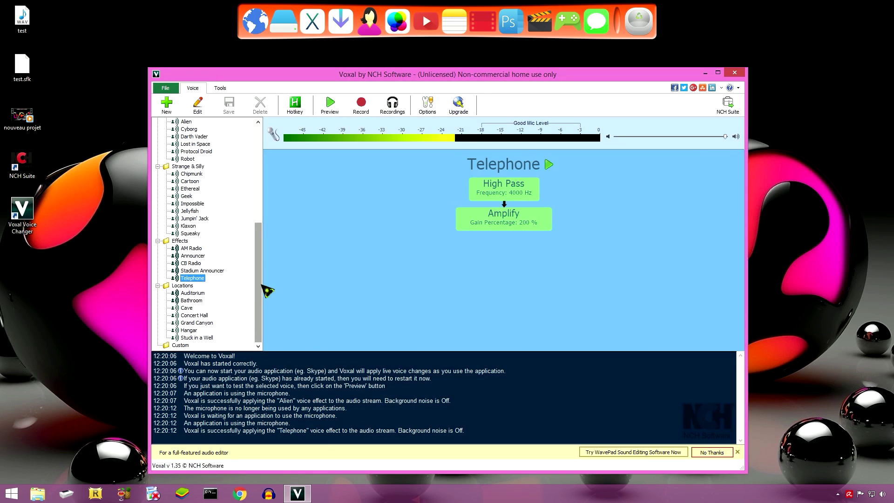
pyautogui.click(191, 300)
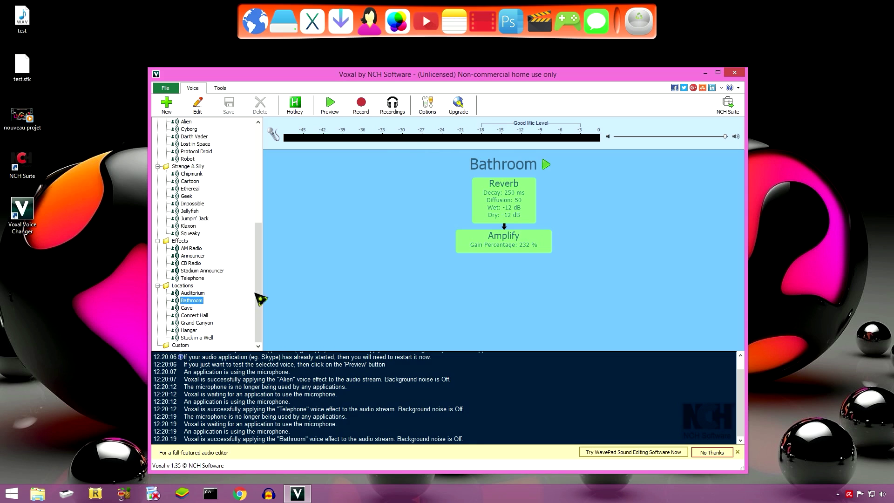
pyautogui.scroll(8, 258, 298)
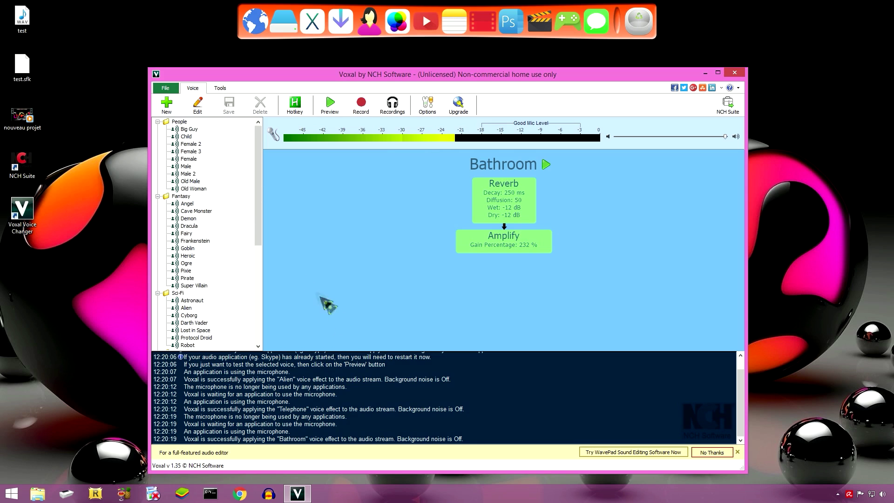
pyautogui.click(205, 249)
pyautogui.click(482, 280)
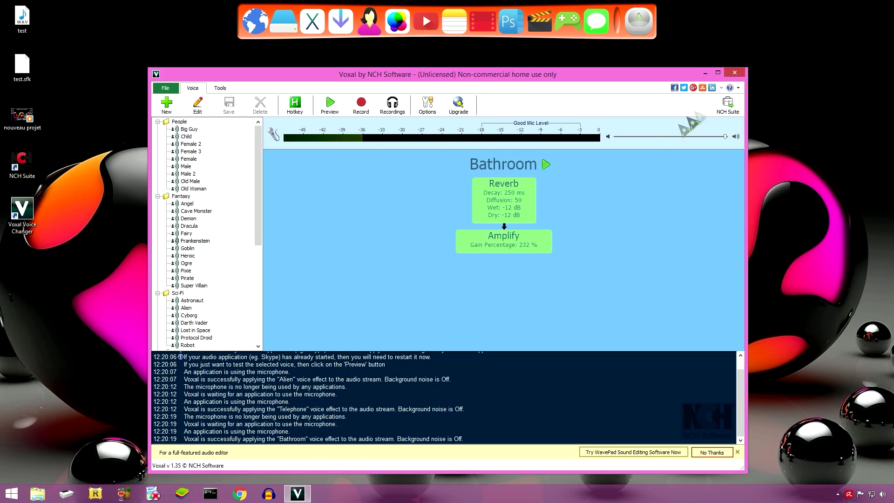
pyautogui.click(734, 73)
# - Relaunch Voxal and apply the Goblin voice followed by the Frankenstein voice
pyautogui.doubleClick(22, 213)
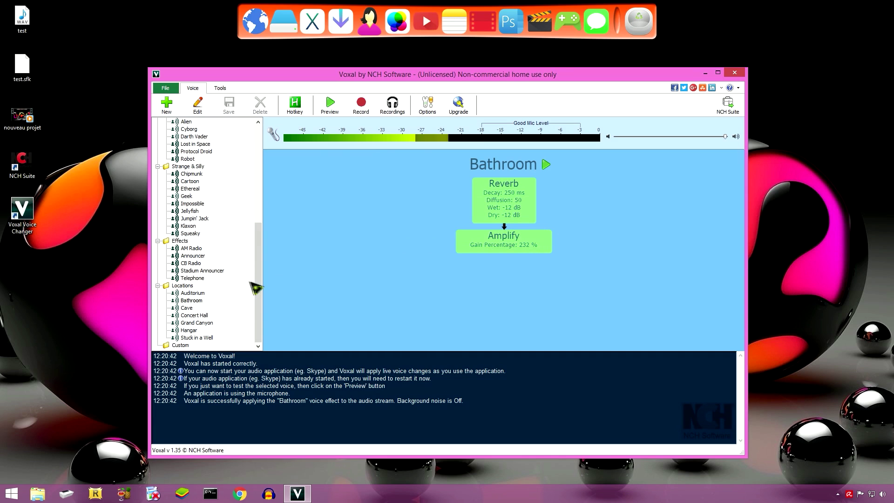
pyautogui.moveTo(260, 289); pyautogui.dragTo(230, 219)
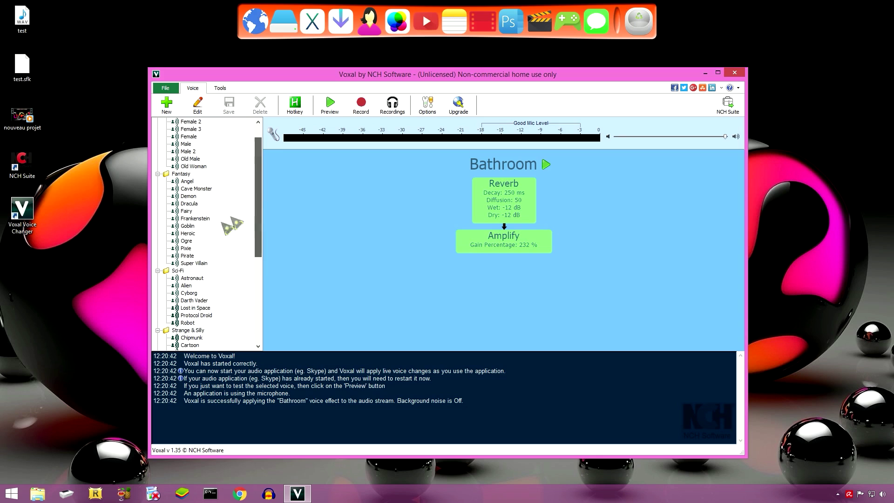
pyautogui.click(189, 226)
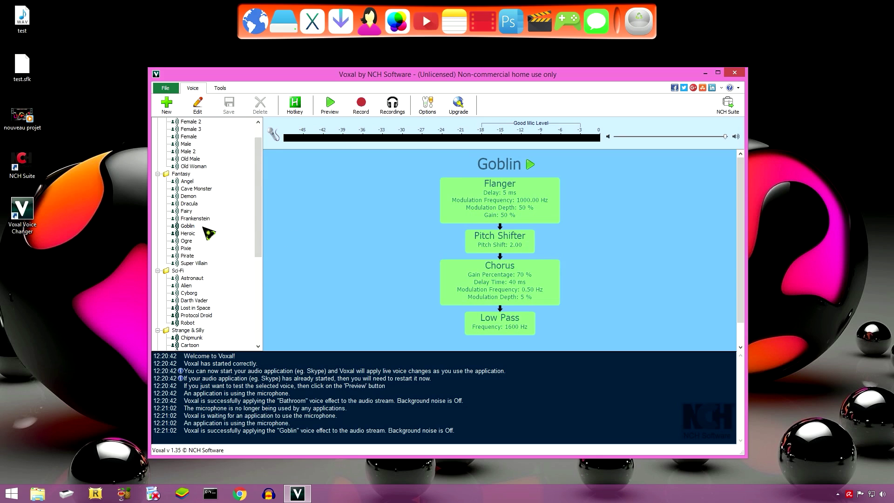
pyautogui.press('Up')
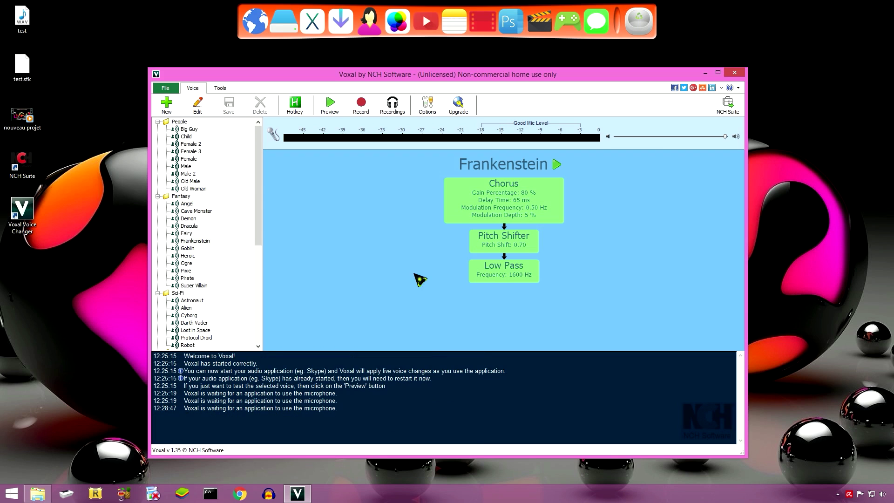
# - Open the voice effect preview for Frankenstein, try to sample the microphone, and close the preview
pyautogui.click(330, 105)
pyautogui.moveTo(236, 88); pyautogui.dragTo(405, 169)
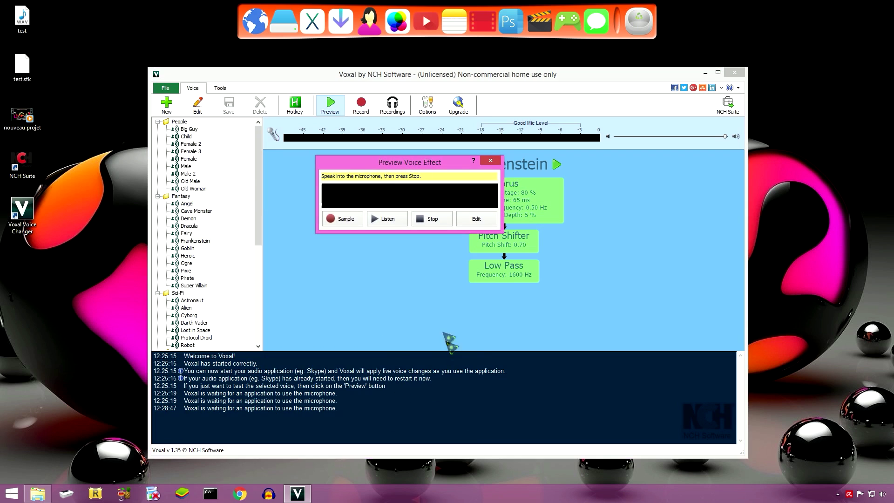
pyautogui.click(344, 220)
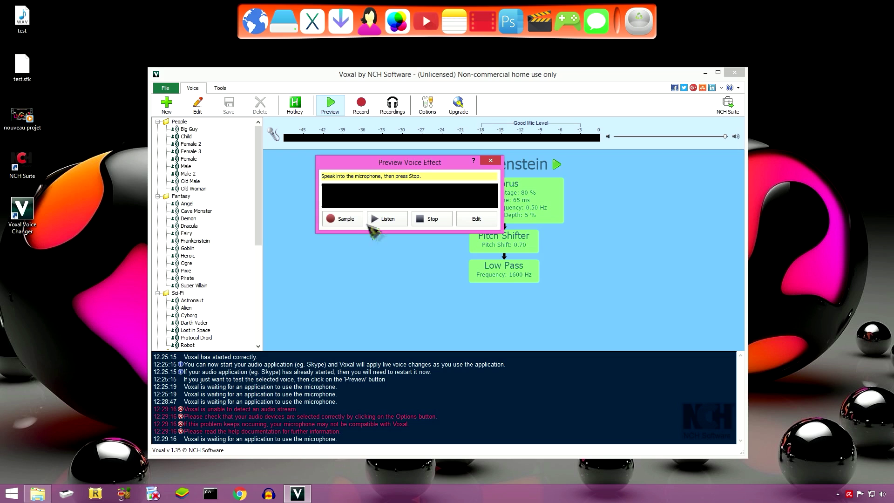
pyautogui.press('Escape')
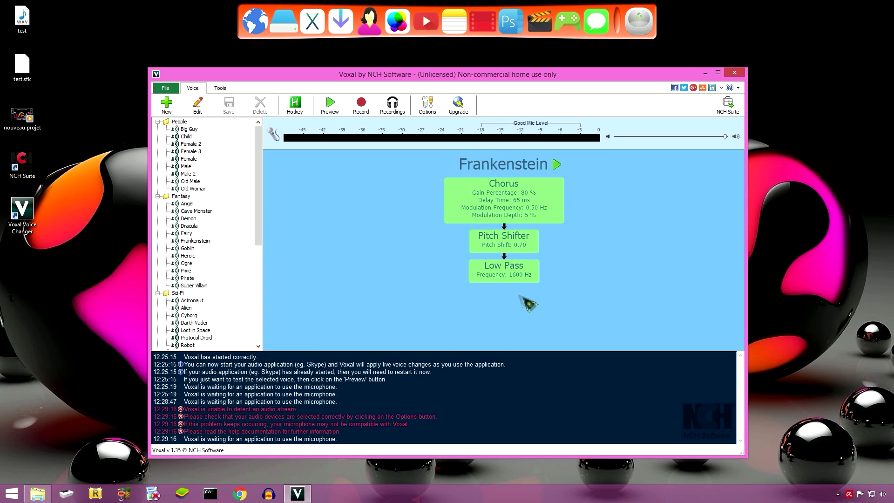
# - Set the preview mode in the Voxal options to listen to the voice effect while speaking
pyautogui.click(428, 105)
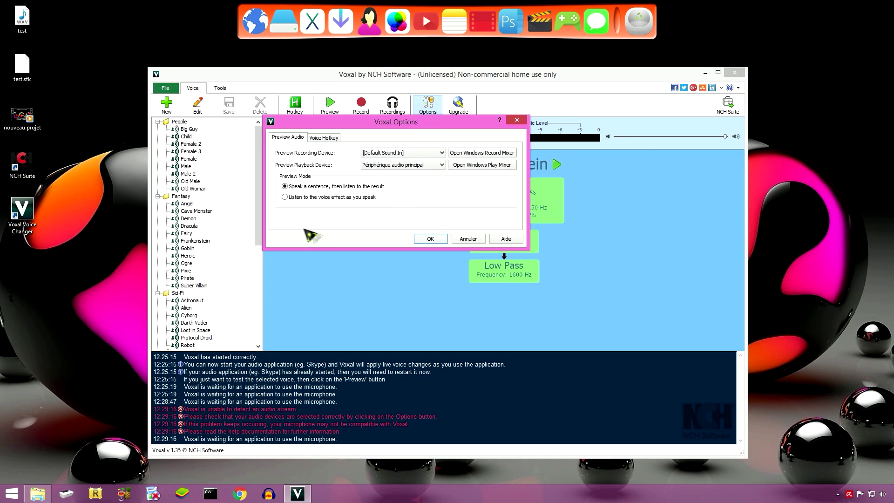
pyautogui.click(285, 197)
pyautogui.click(431, 240)
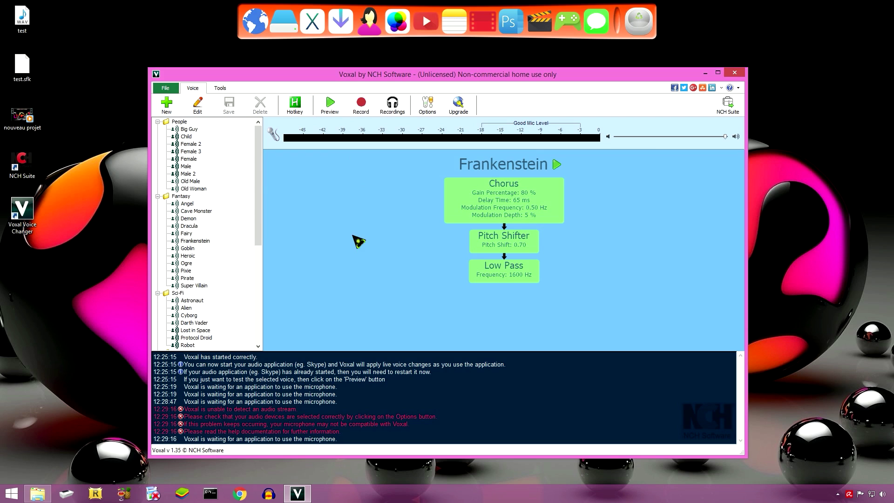
# - Create a new custom voice named zombie and move its effect editor over the main window
pyautogui.click(167, 105)
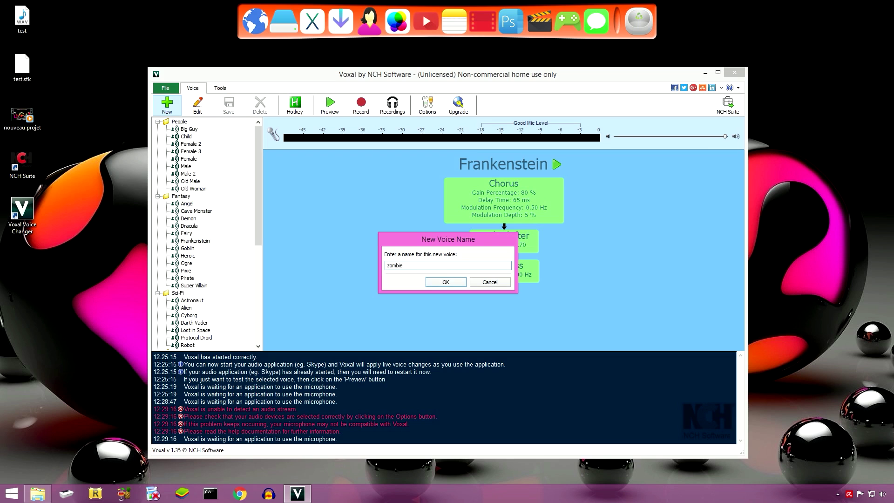
pyautogui.click(445, 283)
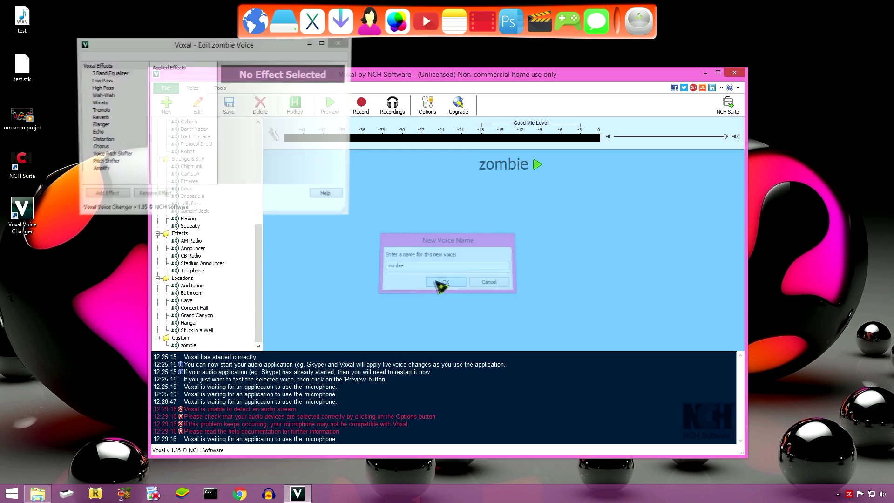
pyautogui.moveTo(242, 96); pyautogui.dragTo(440, 158)
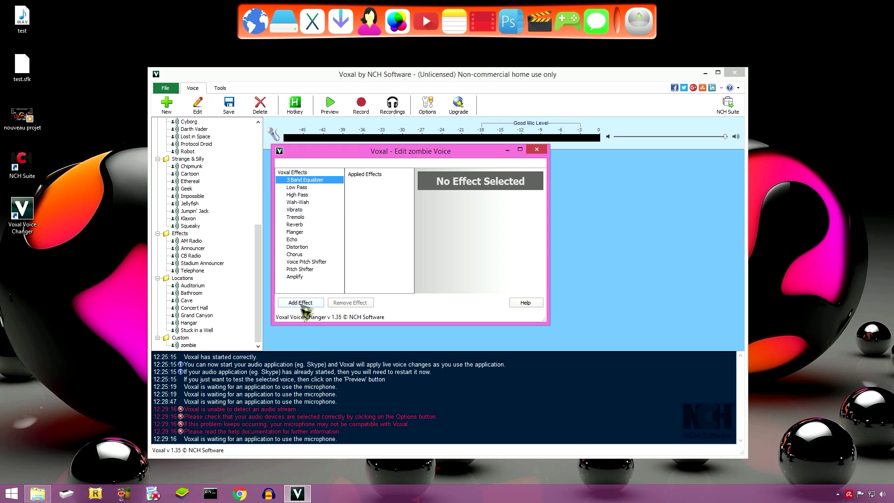
# - Add a 3 Band Equalizer to the zombie voice with gains of -7 dB at 100 Hz and -58 dB at 900 Hz
pyautogui.click(309, 305)
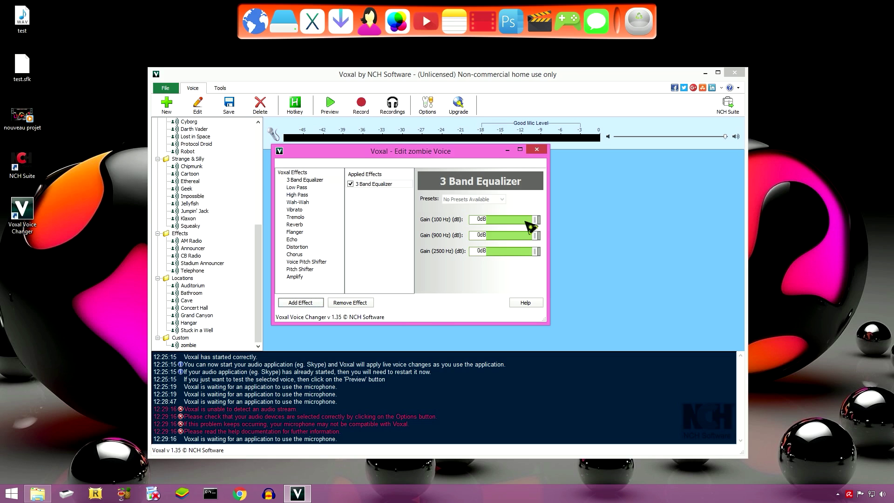
pyautogui.moveTo(535, 220); pyautogui.dragTo(513, 235)
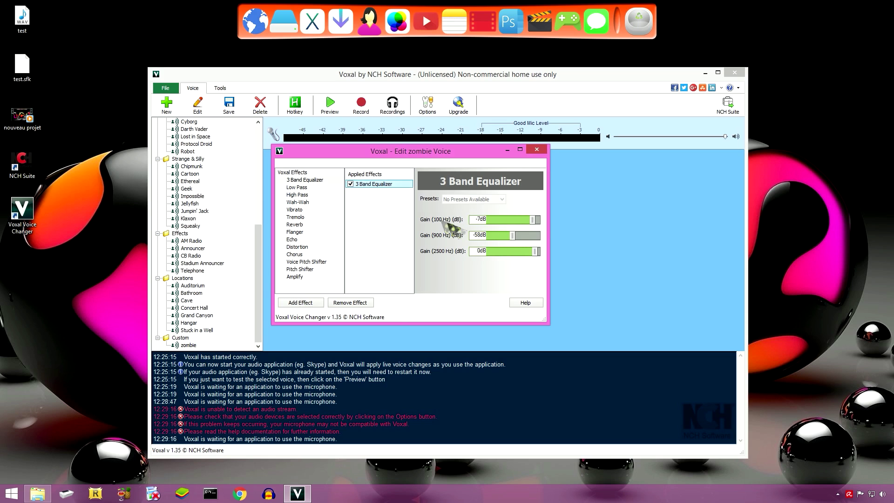
pyautogui.click(541, 329)
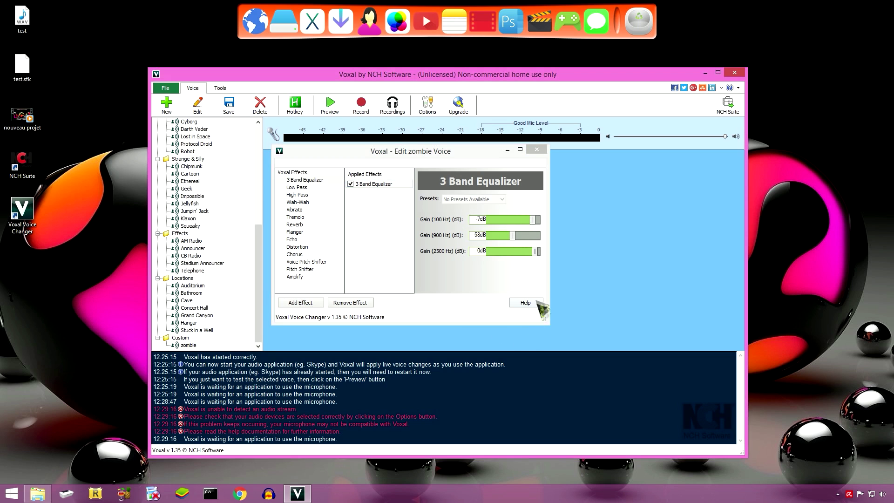
# - Open the online help for Voxal effects, examine the descriptions including Vibrato, and close the browser
pyautogui.click(525, 303)
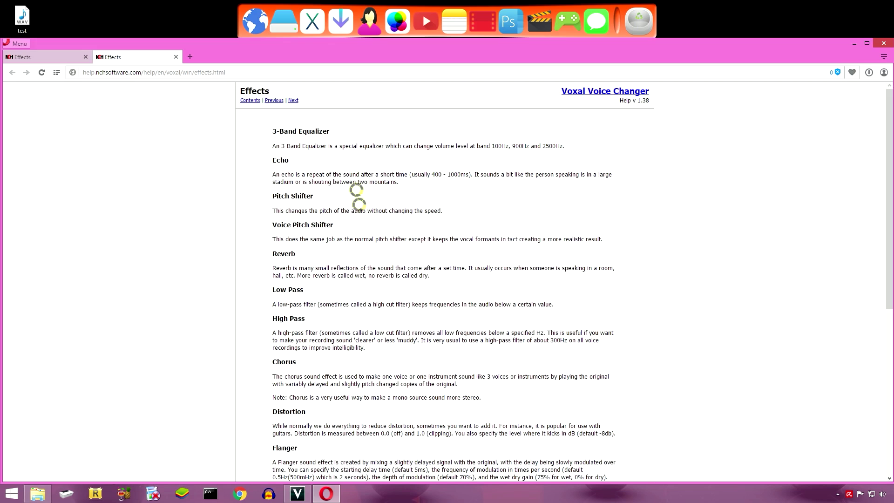
pyautogui.scroll(-6, 349, 325)
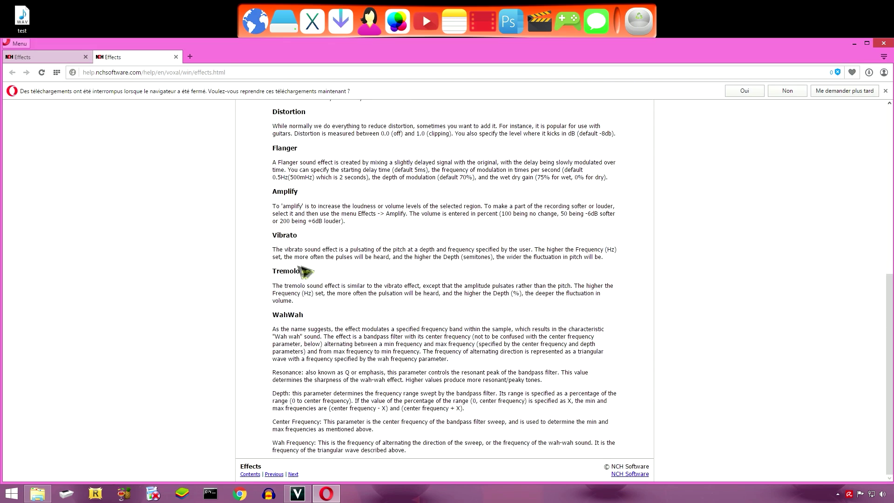
pyautogui.moveTo(267, 237); pyautogui.dragTo(304, 236)
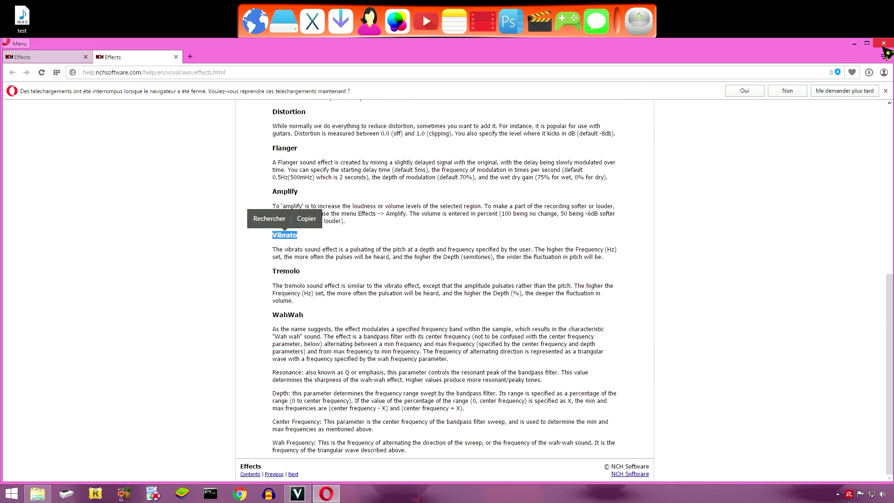
pyautogui.click(884, 43)
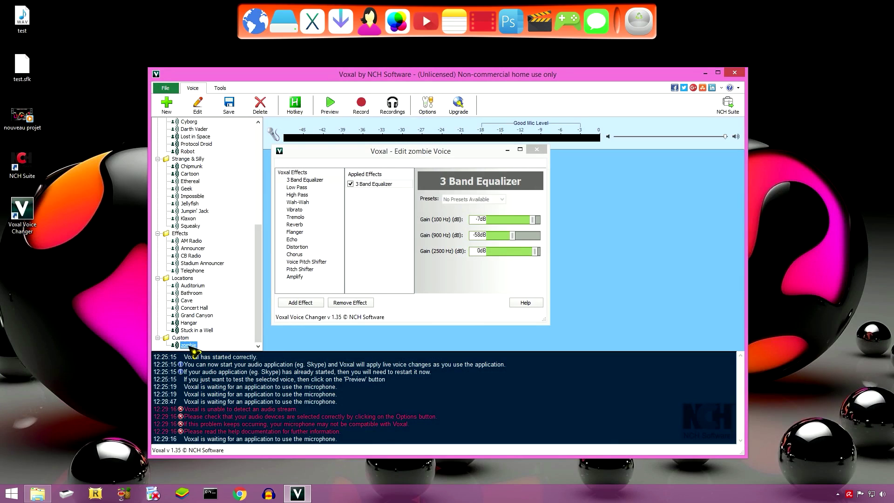
# - Set the equalizer's 900 Hz gain to -87 dB, close the effect editor and select the custom zombie voice
pyautogui.moveTo(512, 235); pyautogui.dragTo(501, 235)
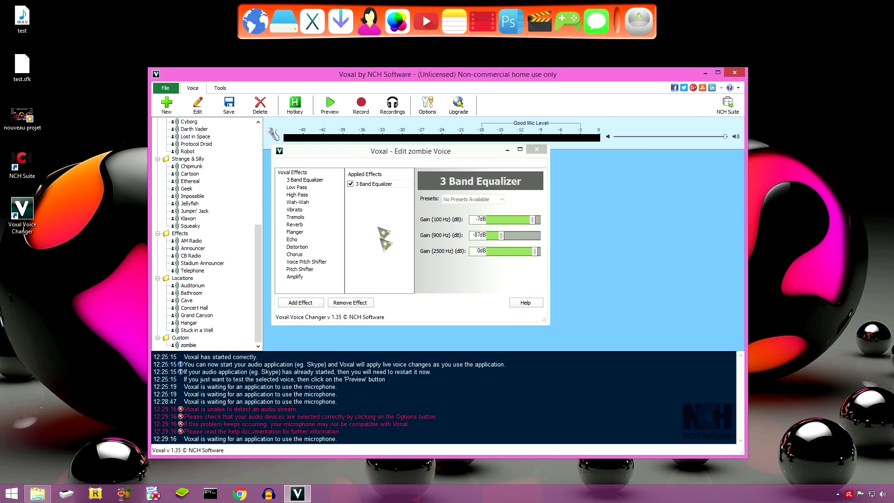
pyautogui.click(537, 150)
pyautogui.click(189, 345)
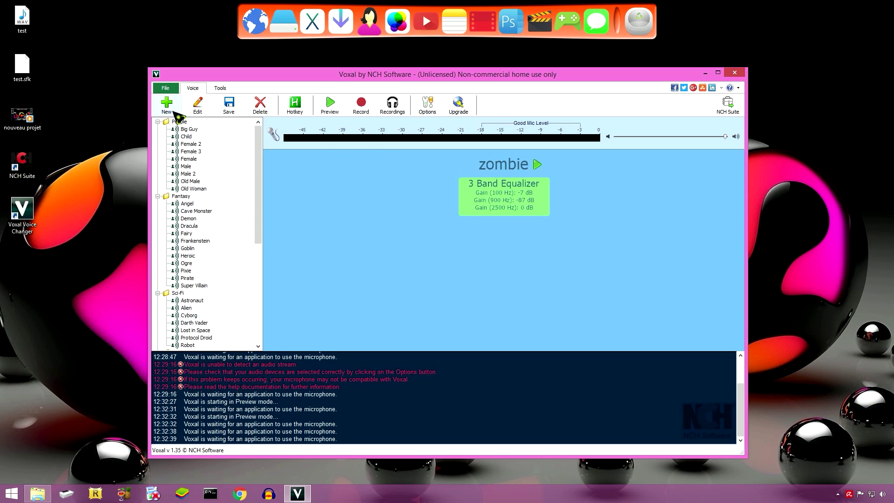
# - Examine the background noise settings and their sound file browser, cancel both, and return to the voice commands
pyautogui.click(220, 89)
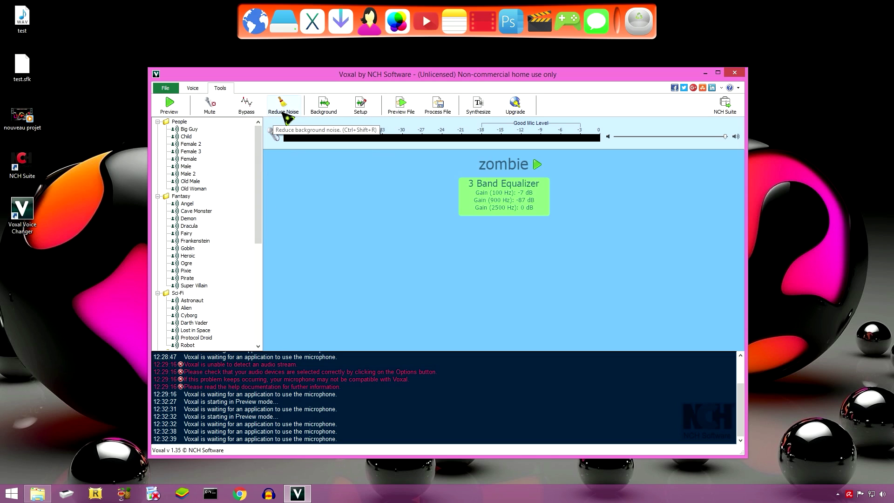
pyautogui.click(334, 114)
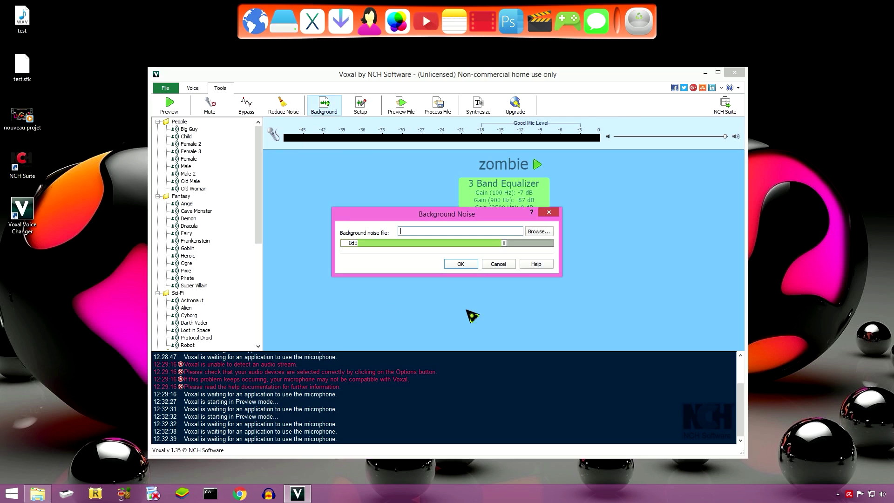
pyautogui.click(538, 233)
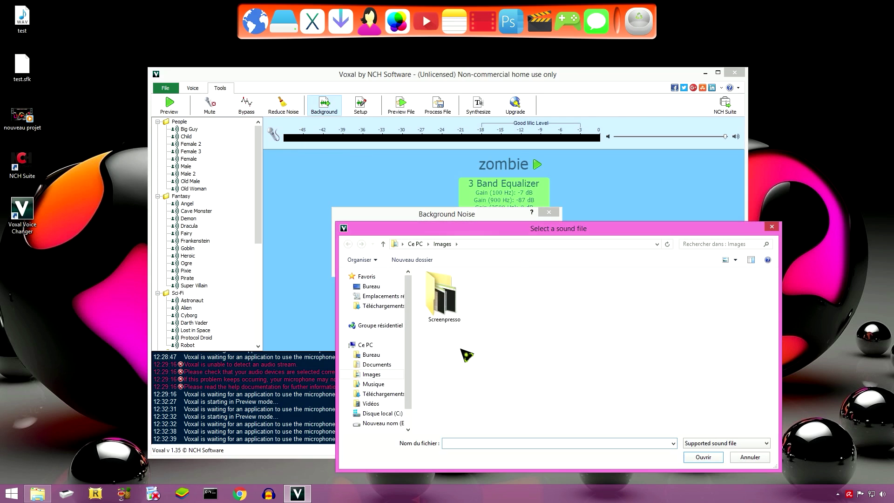
pyautogui.click(773, 229)
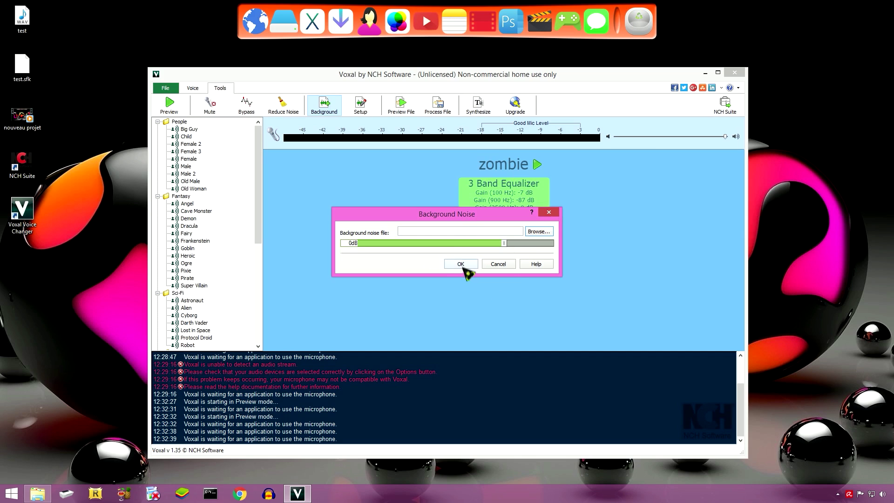
pyautogui.click(548, 212)
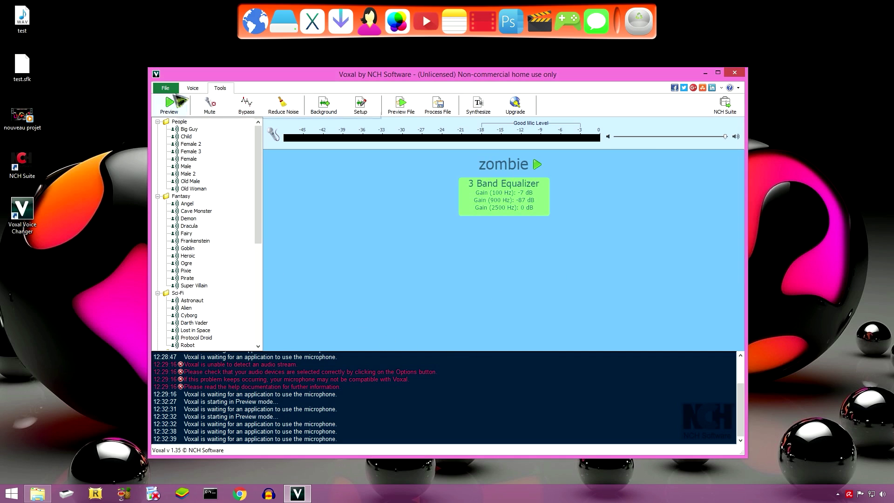
pyautogui.click(192, 88)
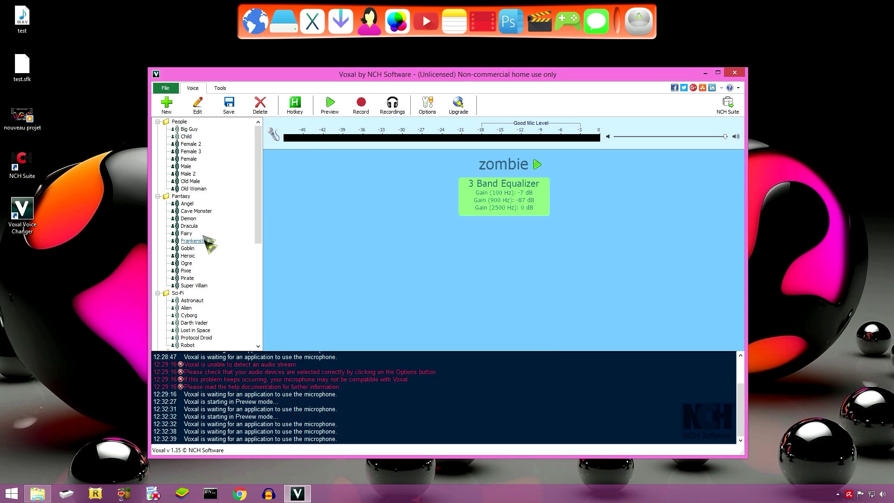
# - Select the Male voice from the People group in Voxal and open Skype
pyautogui.click(196, 167)
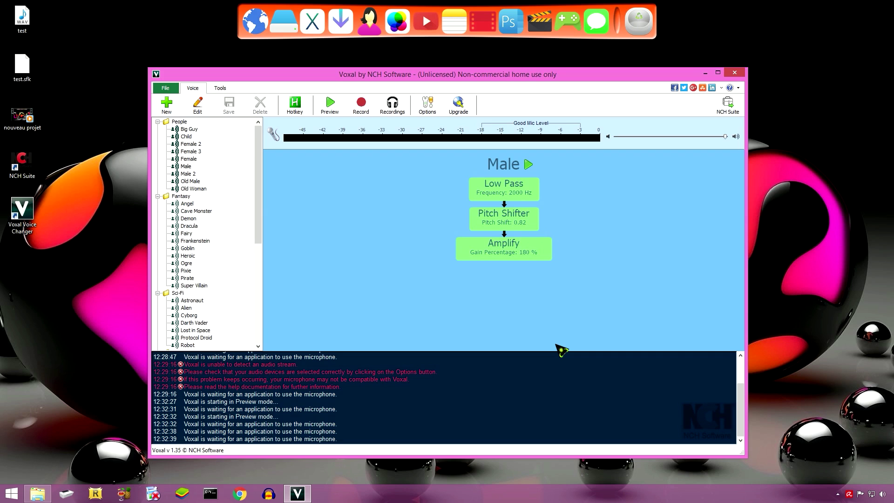
pyautogui.click(591, 26)
pyautogui.click(584, 103)
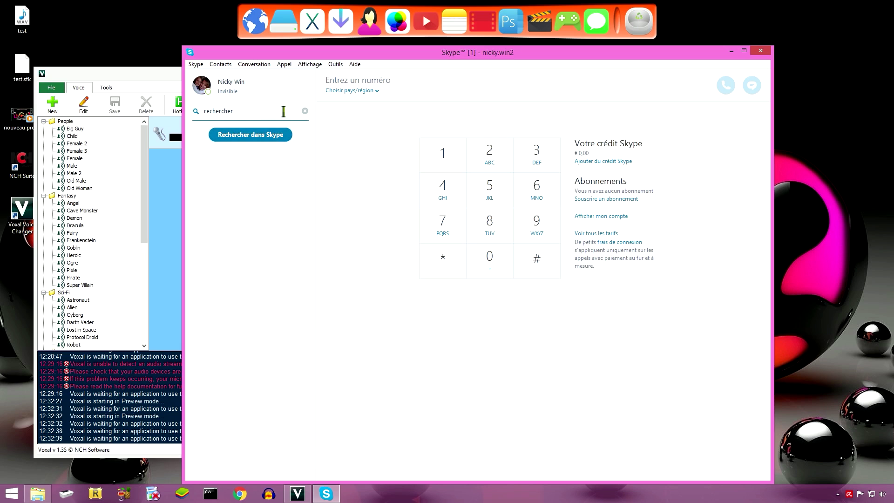
# - Search the Skype contacts for "test" and close the Skype window
pyautogui.doubleClick(226, 112)
pyautogui.moveTo(225, 112); pyautogui.dragTo(283, 166)
pyautogui.write('test')
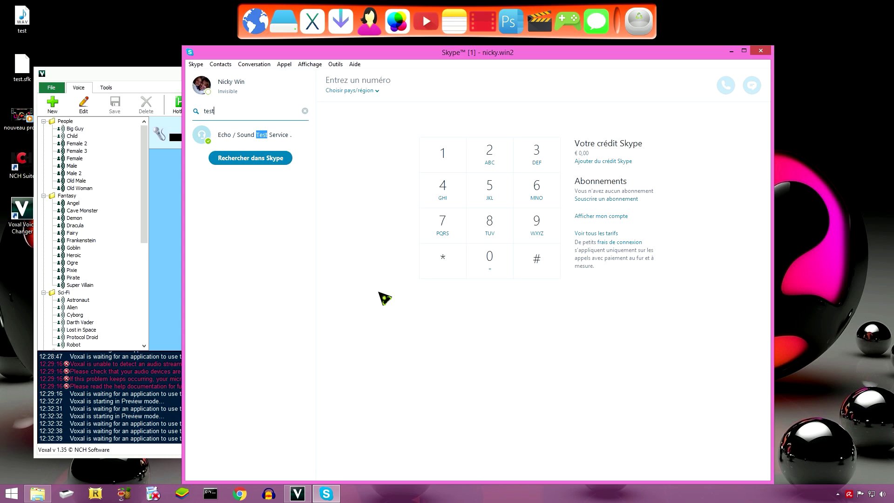
pyautogui.click(760, 50)
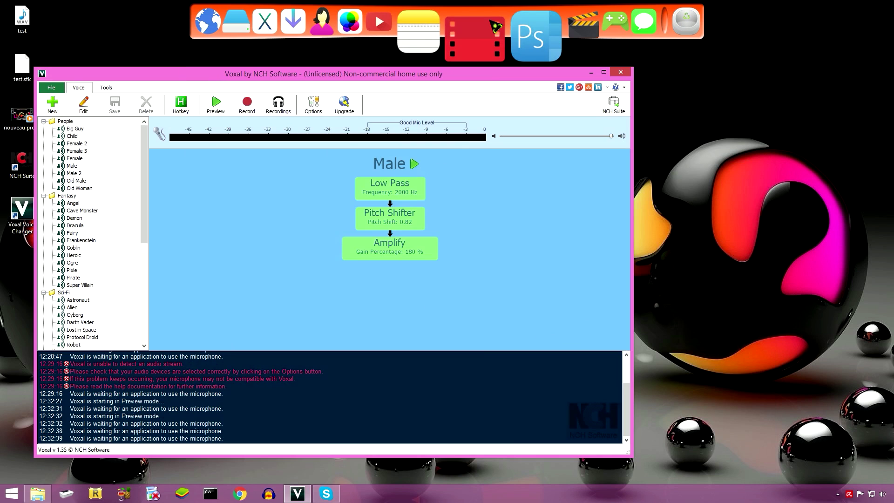
# - Launch TeamSpeak 3 through the ts3client_win64 shortcut in the Speak folder and minimize the folder and Voxal windows
pyautogui.click(622, 28)
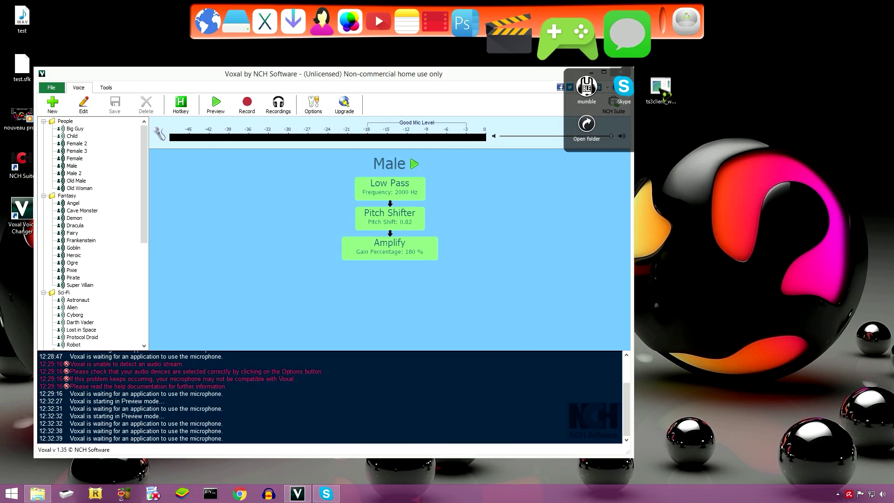
pyautogui.click(478, 274)
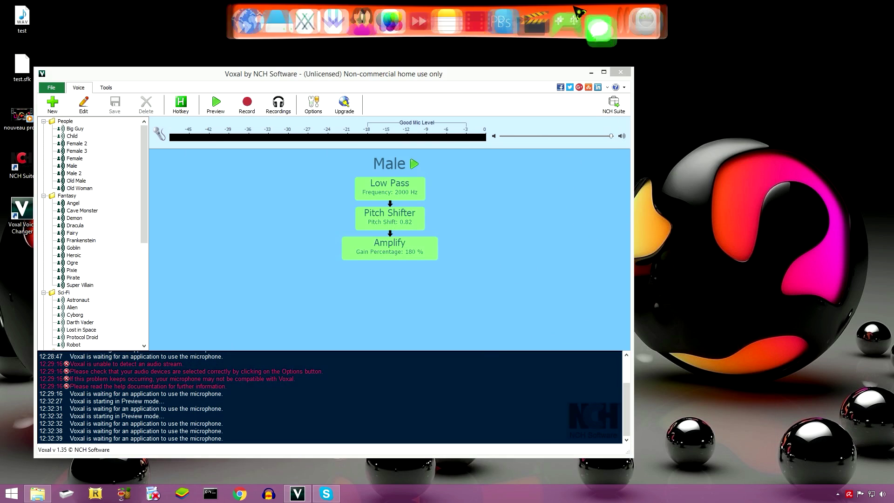
pyautogui.click(597, 52)
pyautogui.click(568, 138)
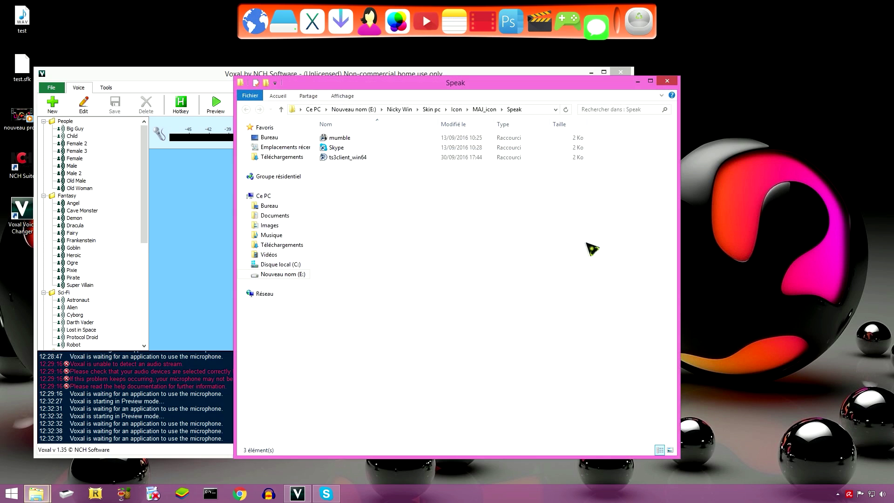
pyautogui.click(346, 158)
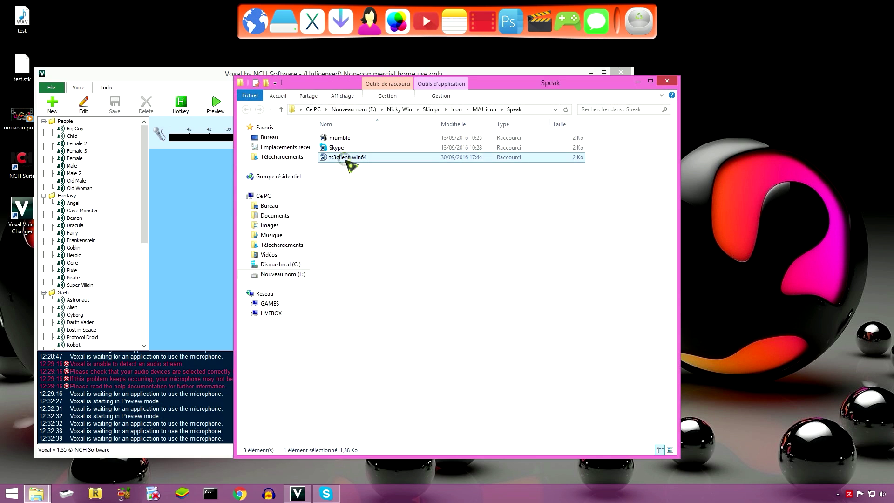
pyautogui.click(637, 82)
pyautogui.click(591, 72)
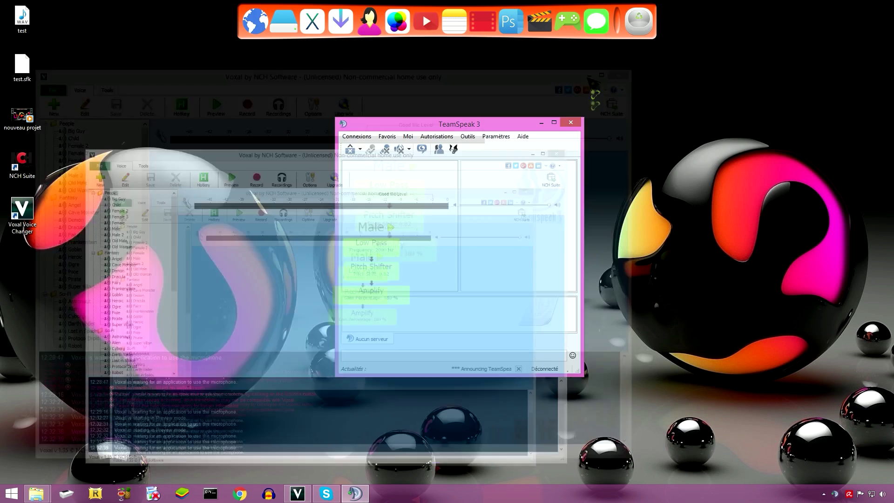
pyautogui.moveTo(477, 127); pyautogui.dragTo(474, 118)
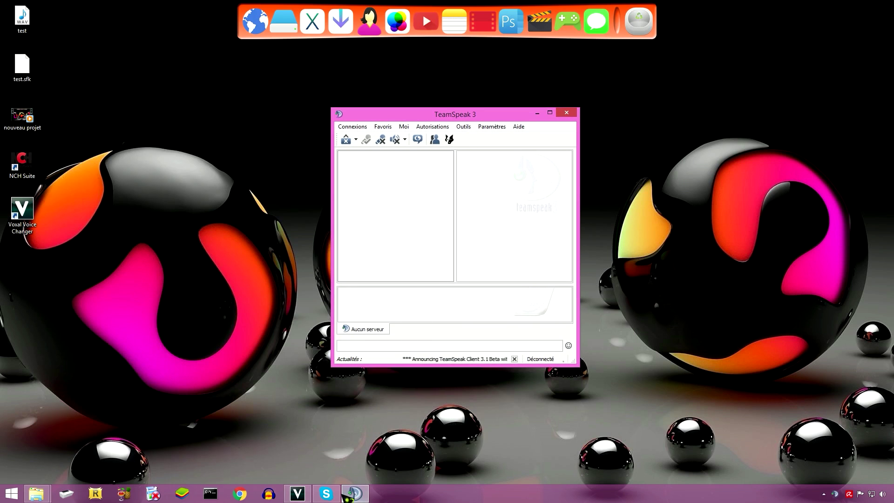
pyautogui.click(297, 493)
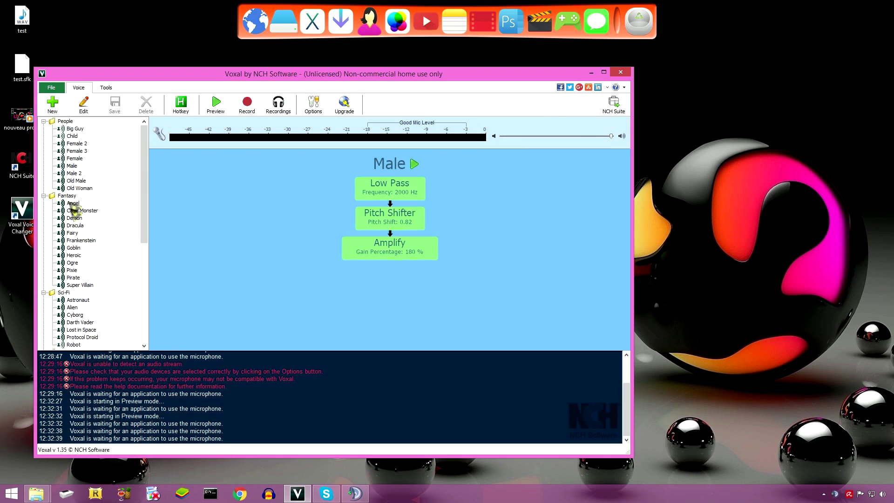
pyautogui.click(591, 73)
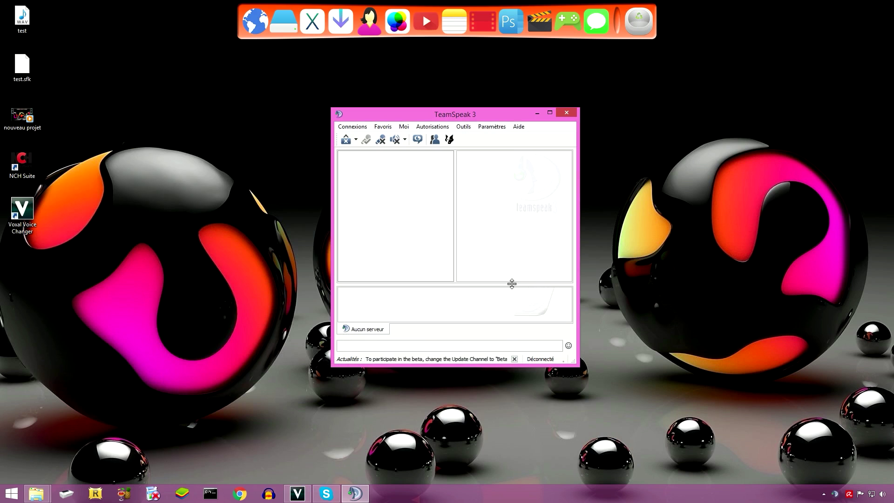
# - Examine the sound capture settings in TeamSpeak 3's options and close them
pyautogui.click(463, 126)
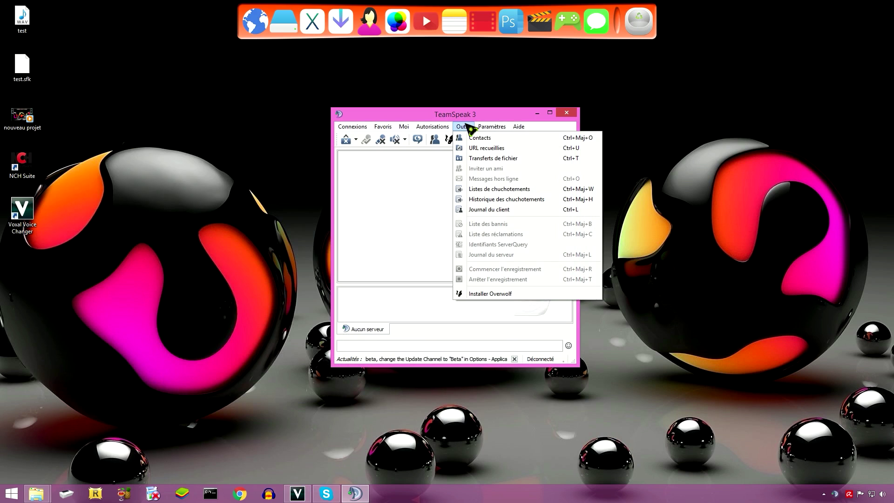
pyautogui.moveTo(490, 128)
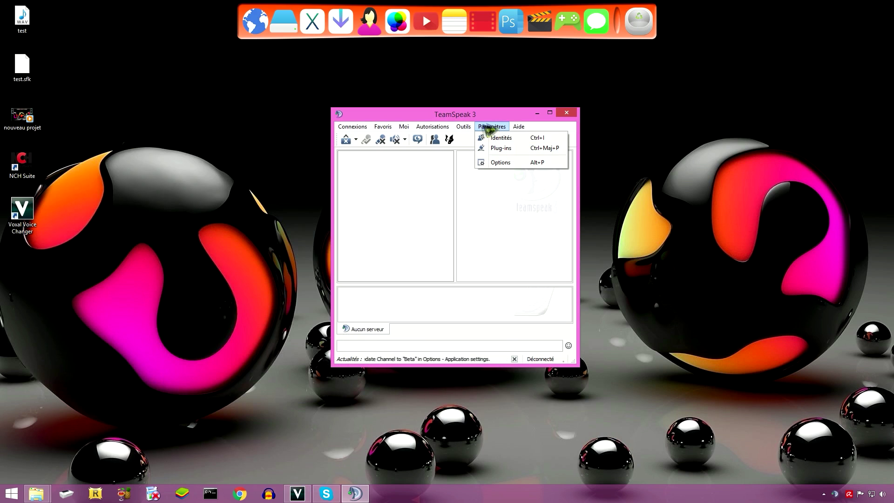
pyautogui.click(503, 163)
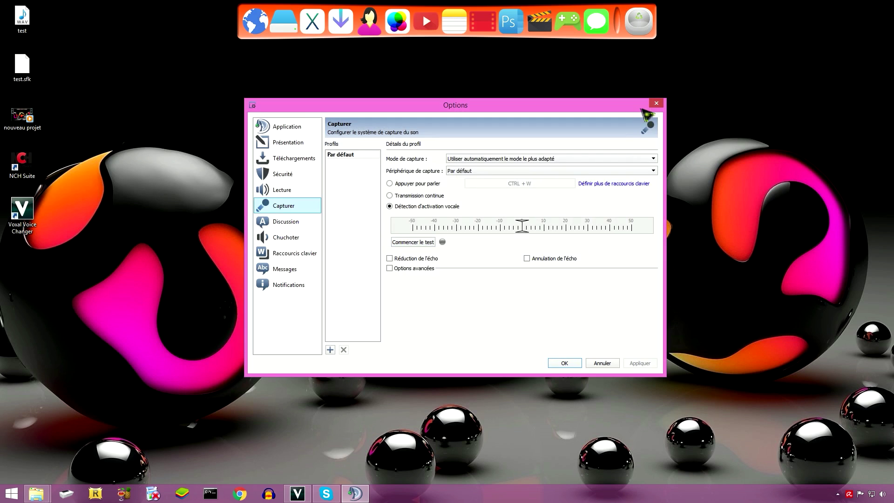
pyautogui.click(654, 104)
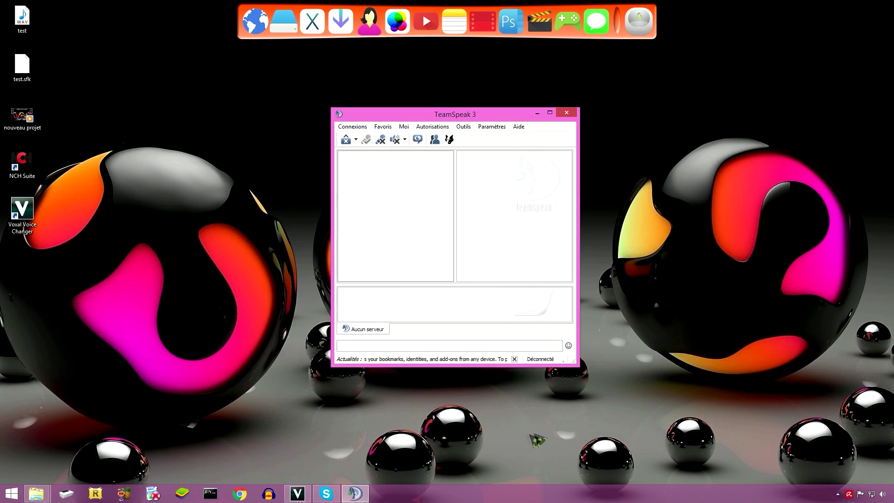
# - Minimize TeamSpeak 3 and launch Mumble from the Speak shortcuts
pyautogui.click(543, 113)
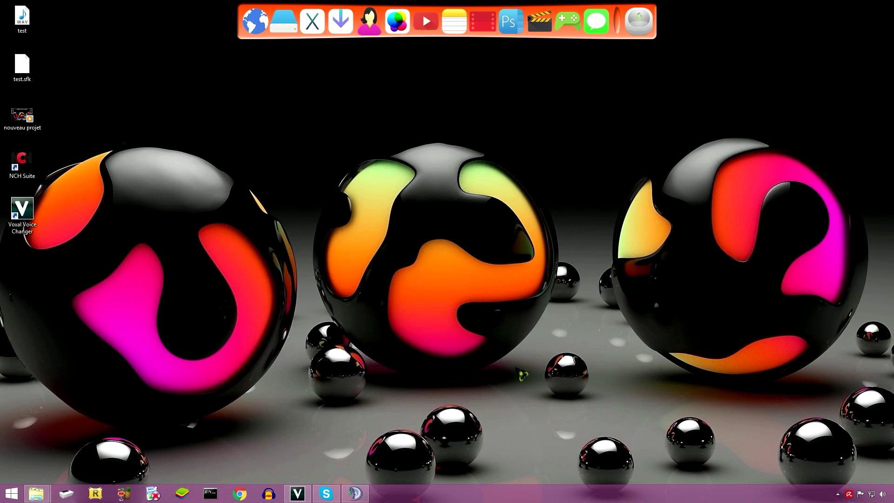
pyautogui.click(601, 53)
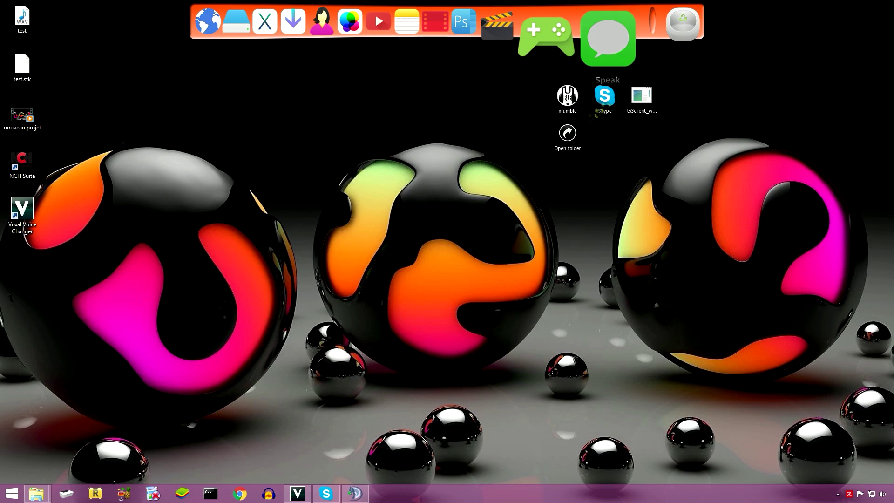
pyautogui.click(568, 96)
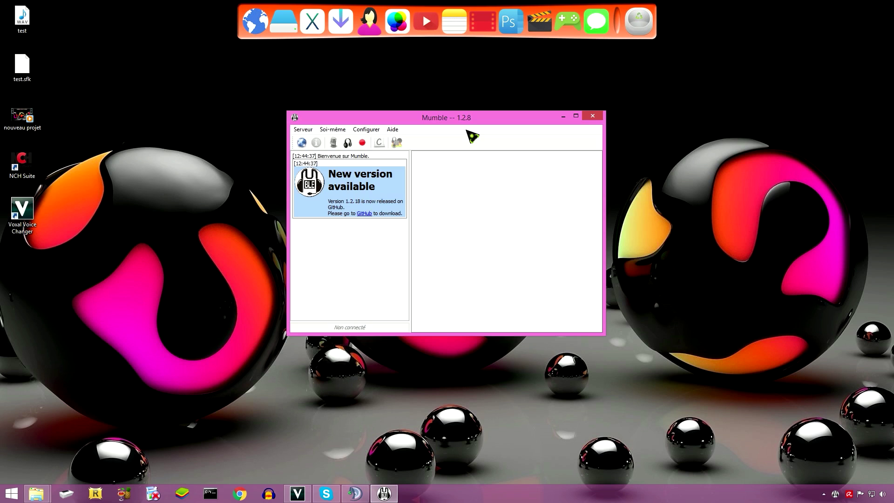
# - Start Mumble's audio assistant and accept the device selection and output delay settings to reach the volume adjustment
pyautogui.click(366, 130)
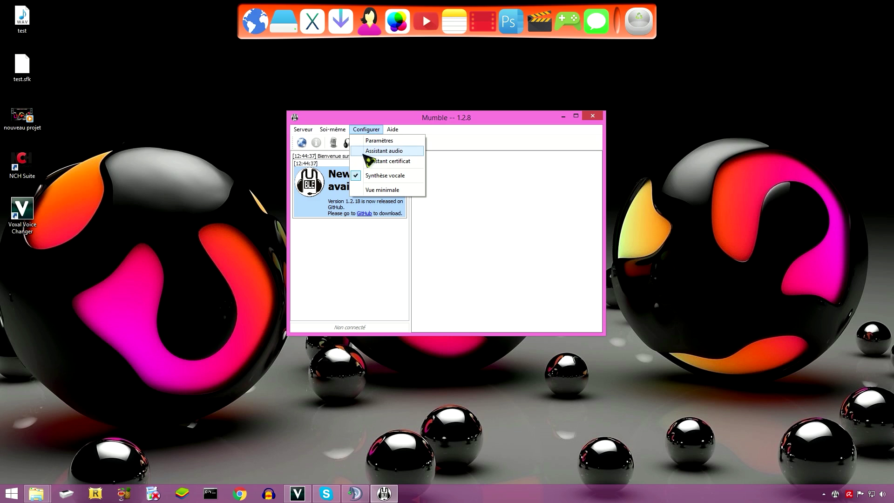
pyautogui.click(385, 151)
pyautogui.click(545, 326)
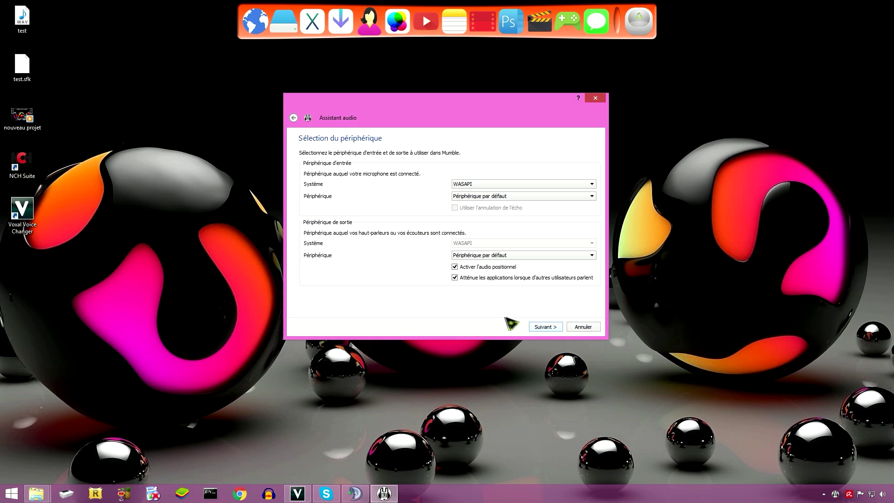
pyautogui.click(540, 326)
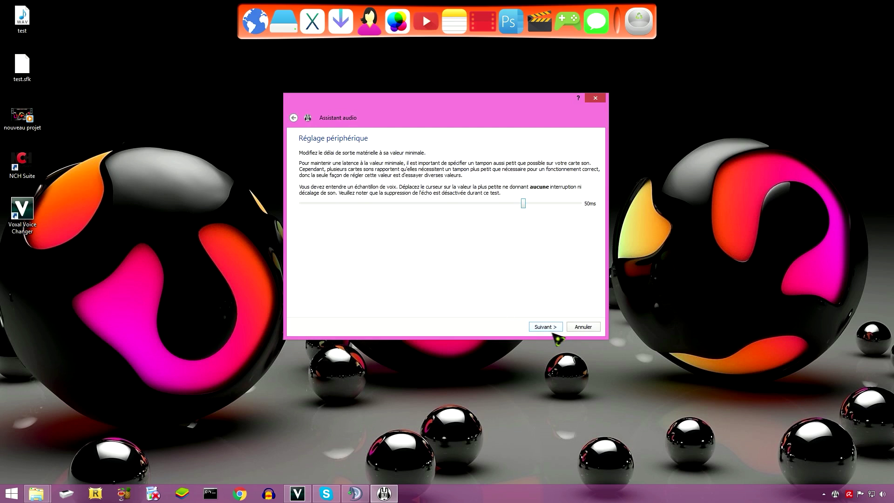
pyautogui.click(544, 328)
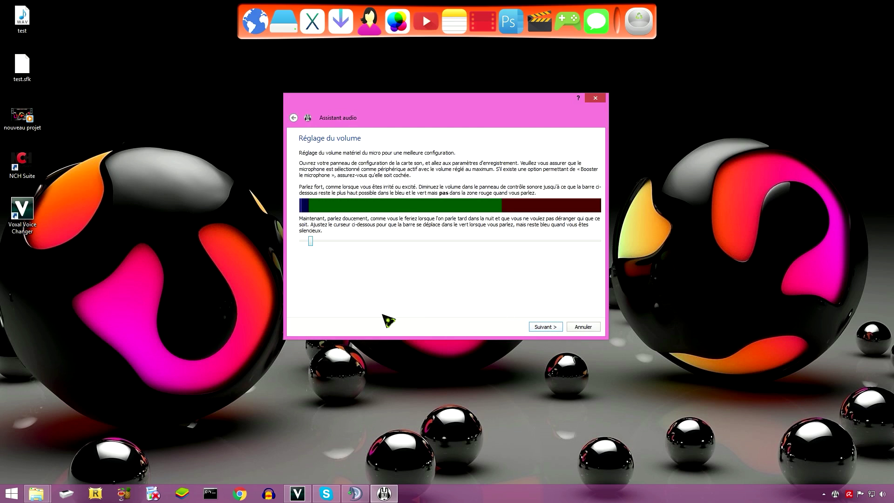